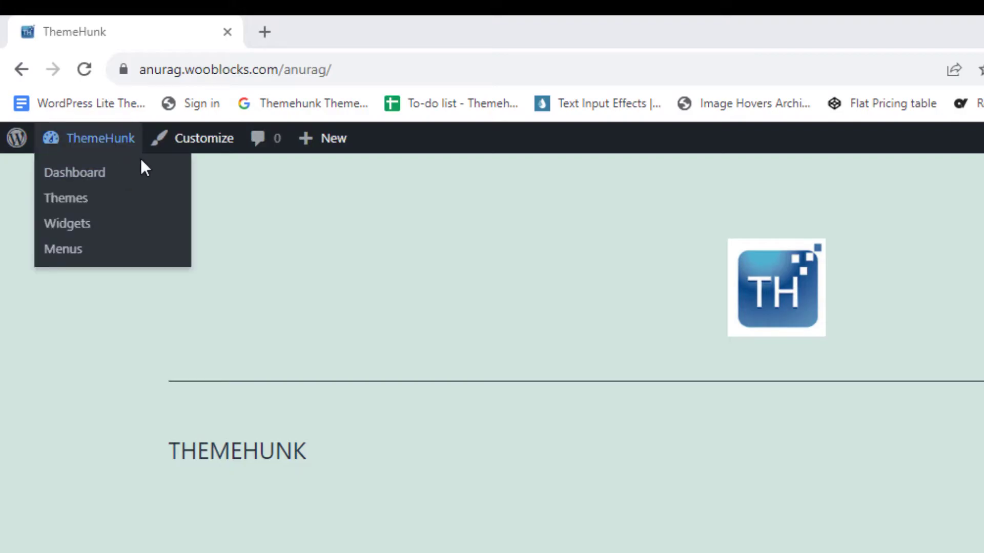
Step: Search the plugin directory for Polylang and install it
left_click(153, 179)
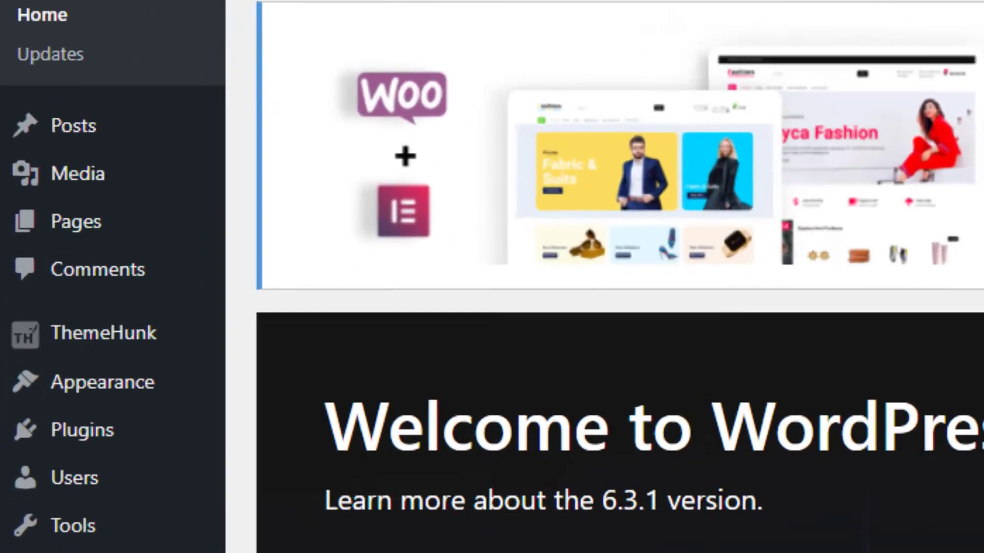
mouse_move(123, 300)
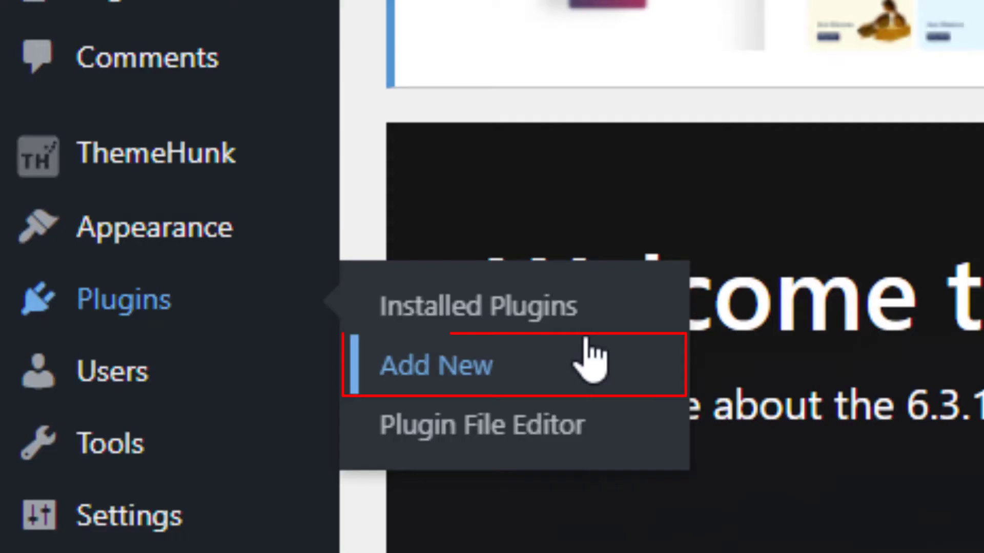
left_click(589, 358)
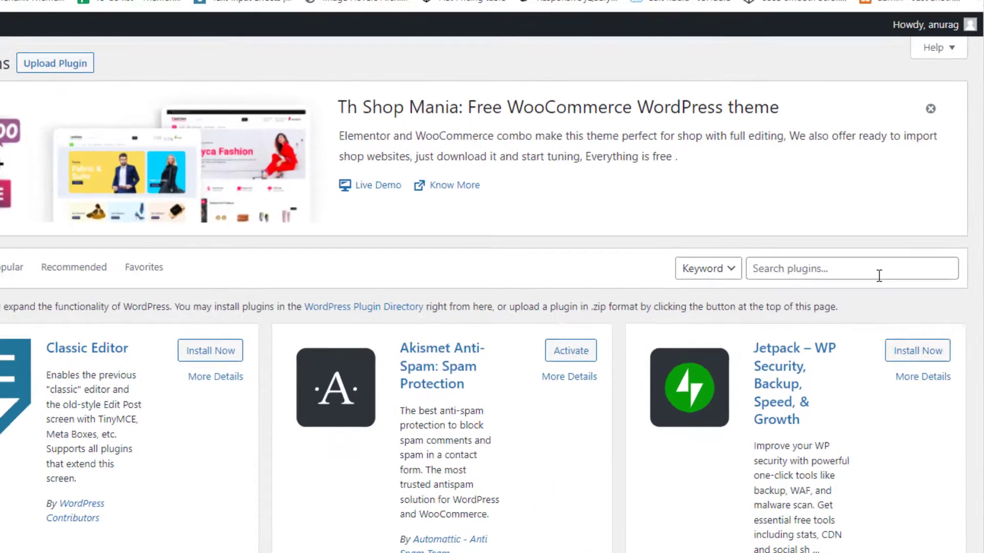
left_click(867, 288)
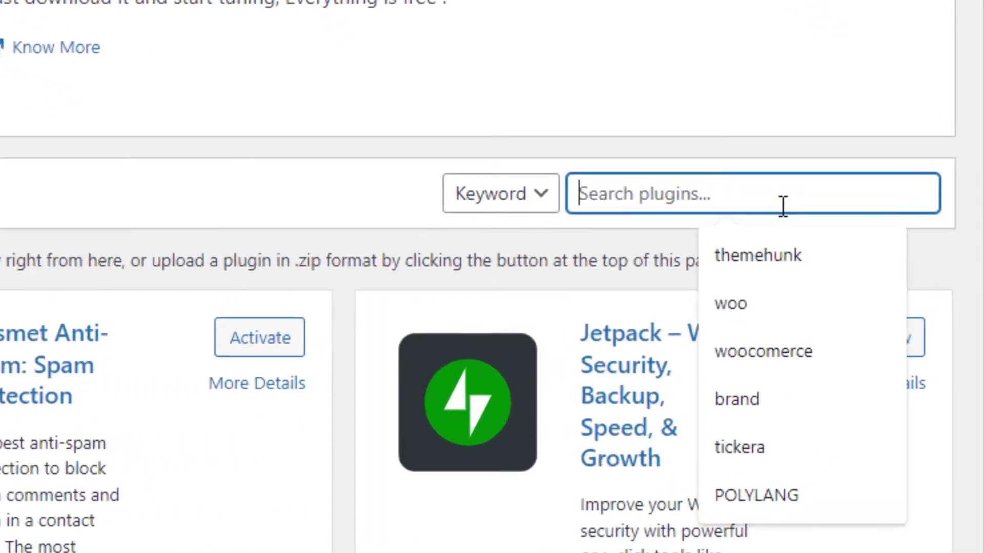
type("Polylang")
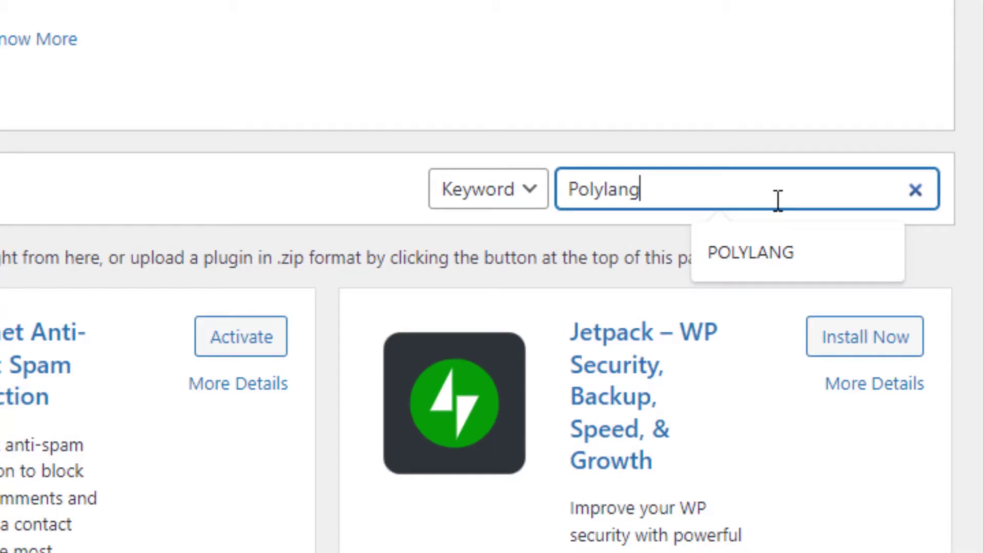
key("Return")
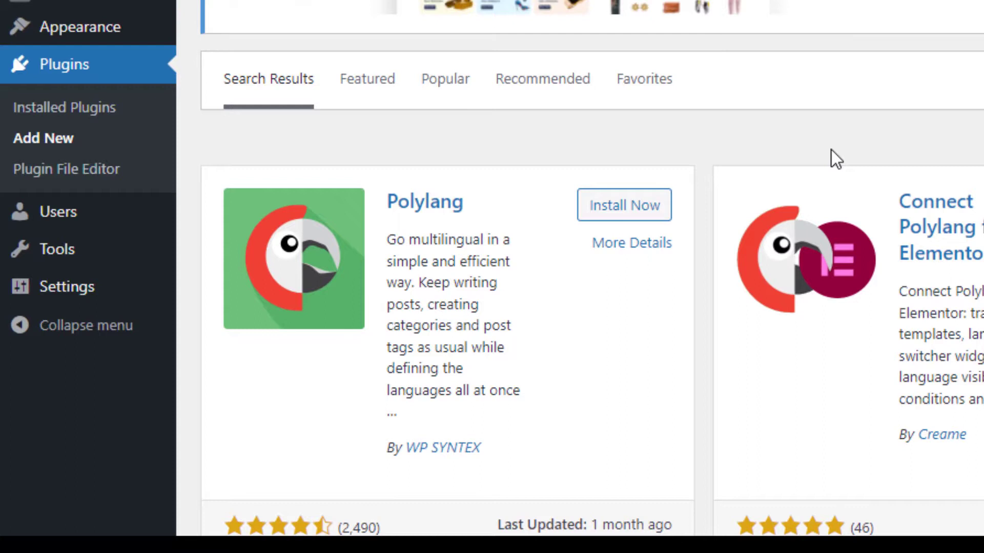
scroll(800, 154, "down", 2)
left_click(656, 105)
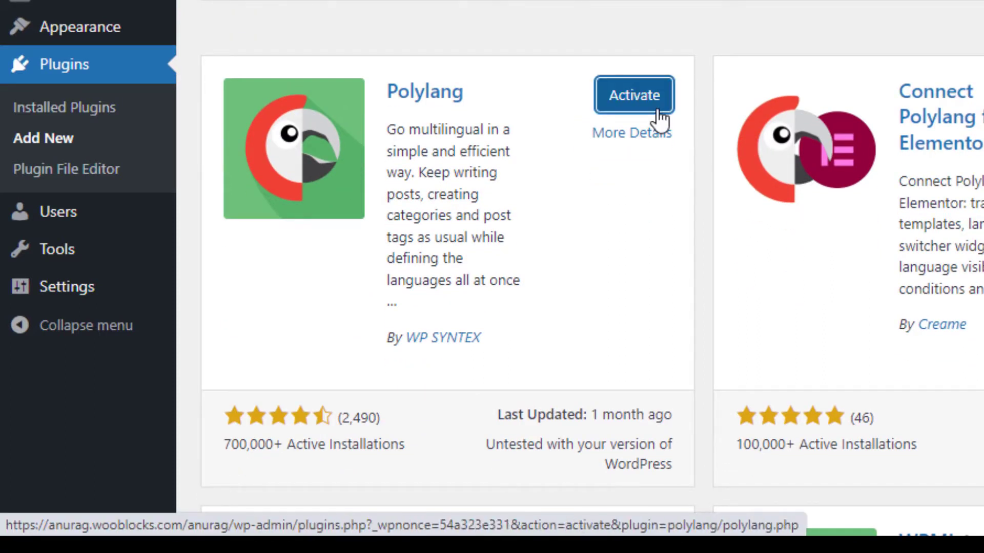
Step: Activate the Polylang plugin so the Languages admin menu appears
left_click(659, 111)
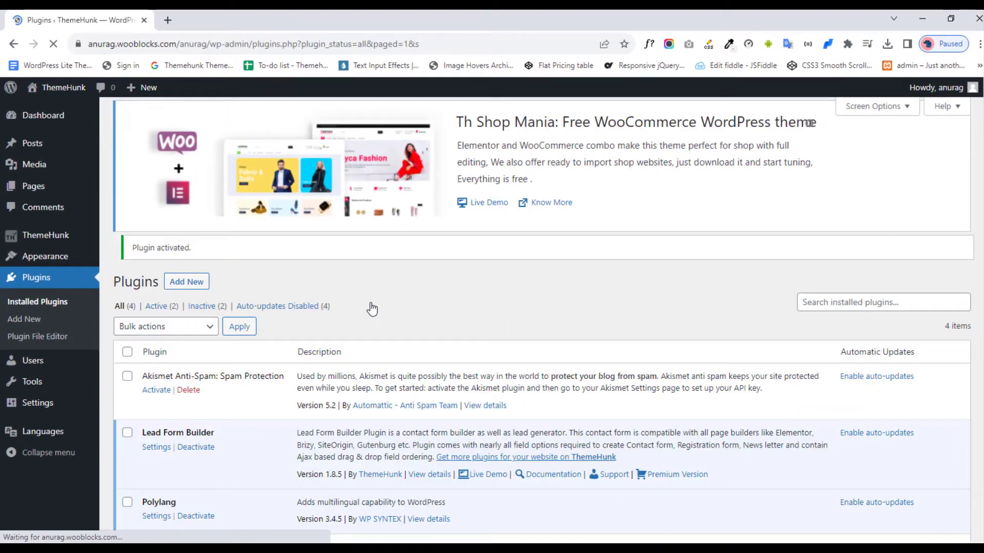
scroll(372, 308, "down", 3)
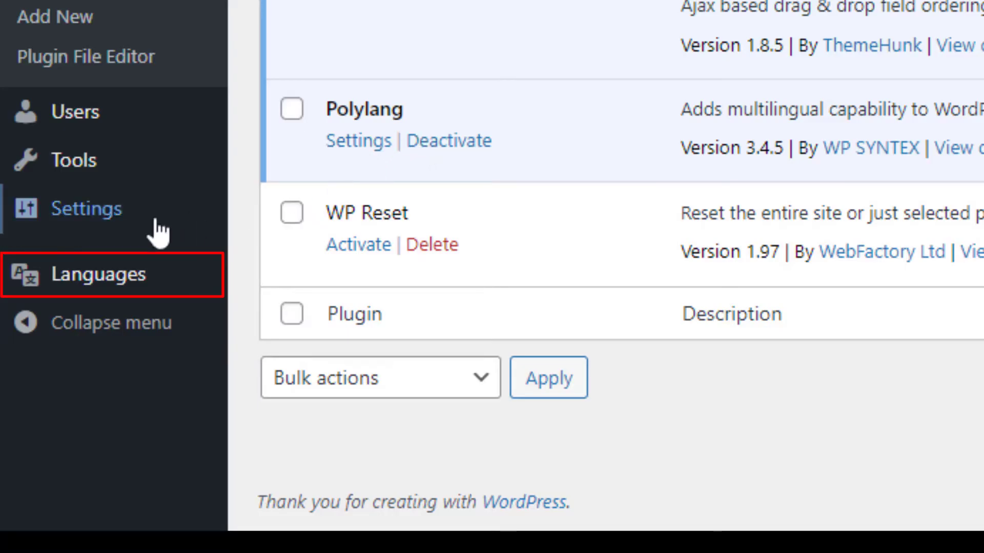
mouse_move(42, 431)
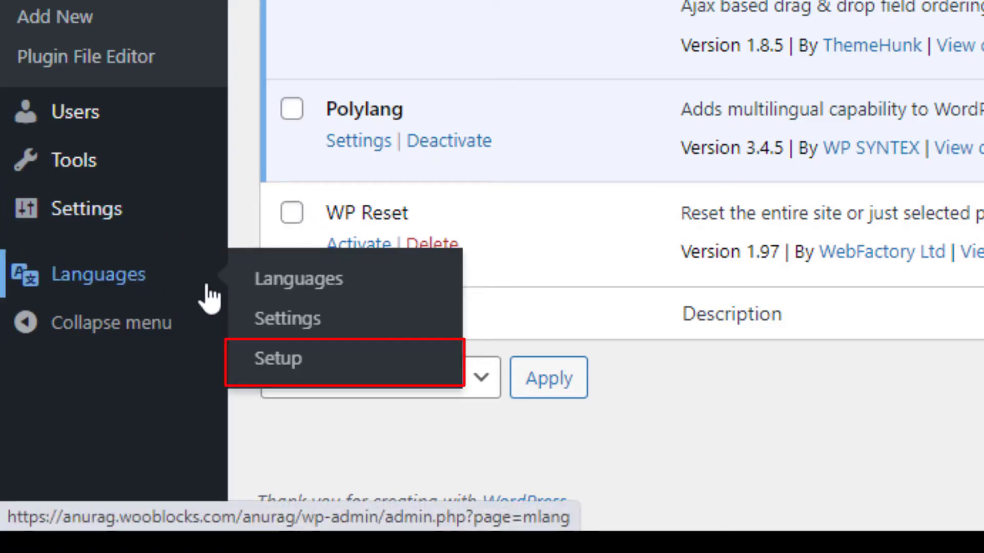
Step: In the Polylang setup wizard, add English - en_US as the site language
left_click(367, 368)
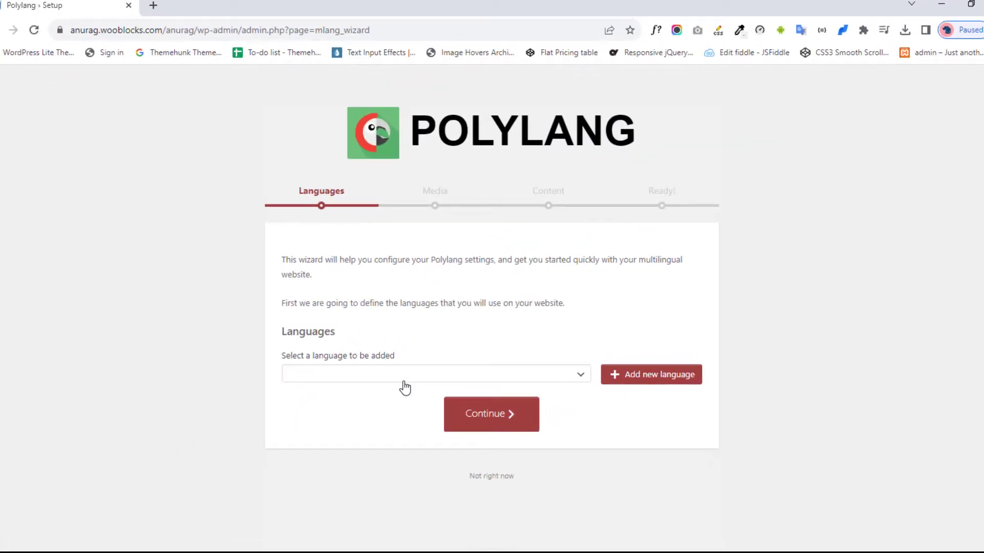
left_click(451, 372)
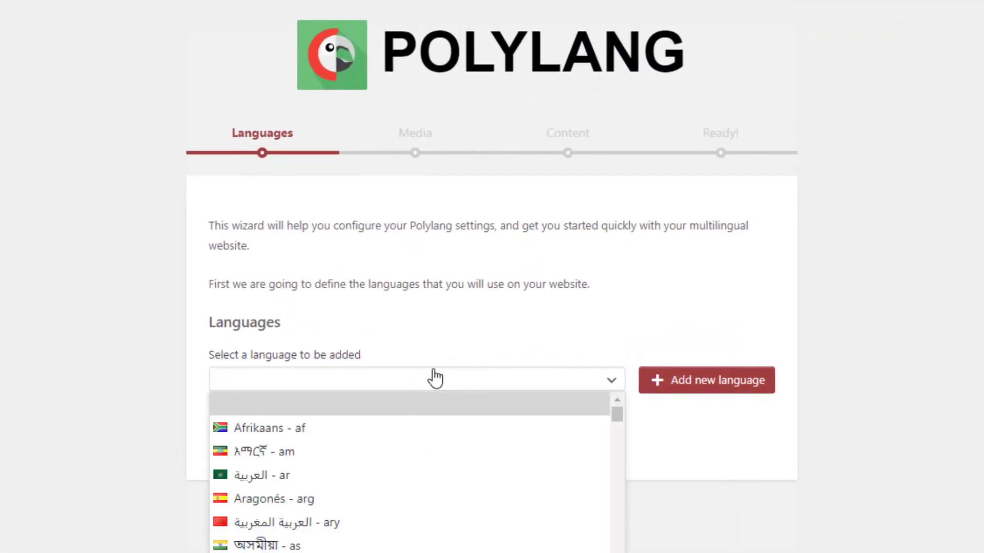
scroll(434, 378, "down", 5)
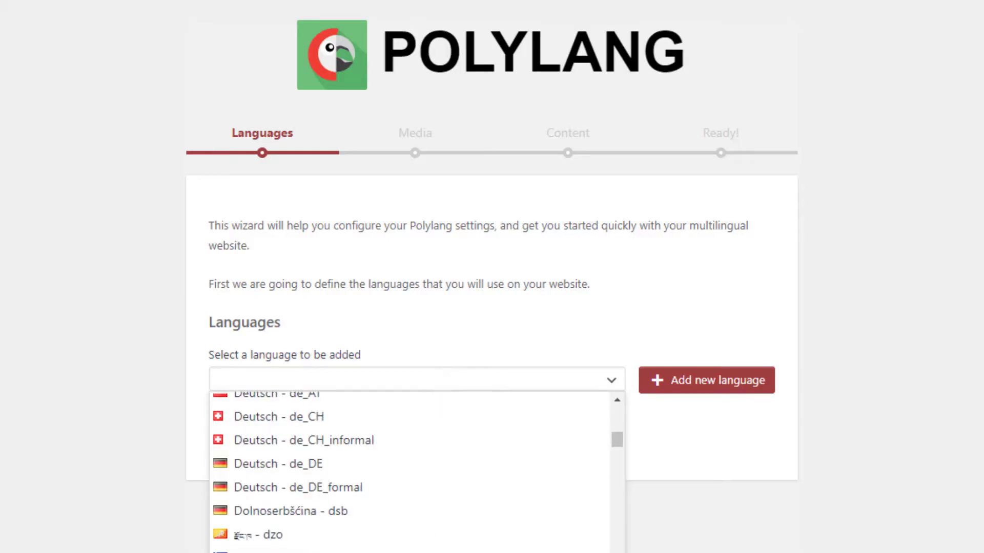
scroll(407, 541, "down", 2)
scroll(406, 541, "down", 1)
scroll(400, 507, "down", 2)
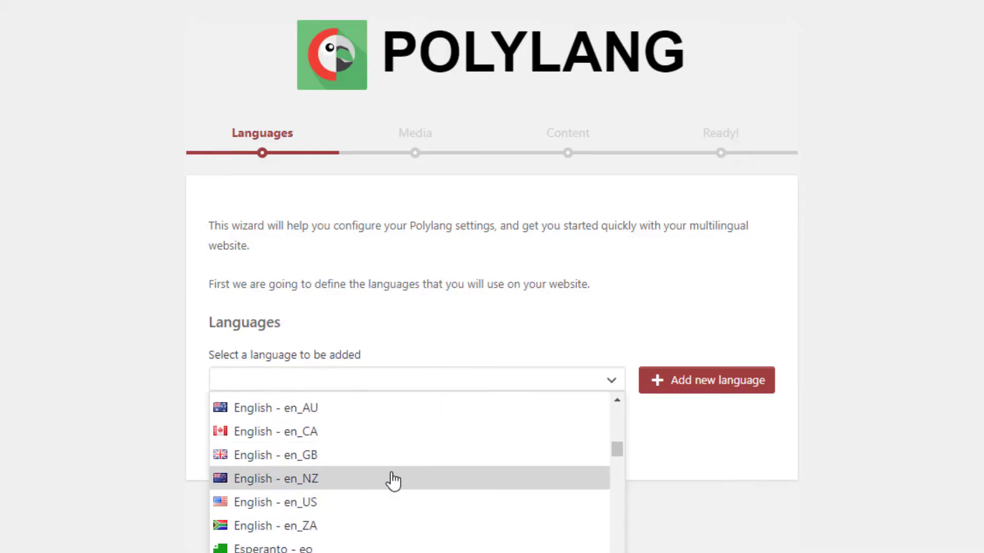
left_click(389, 505)
left_click(698, 392)
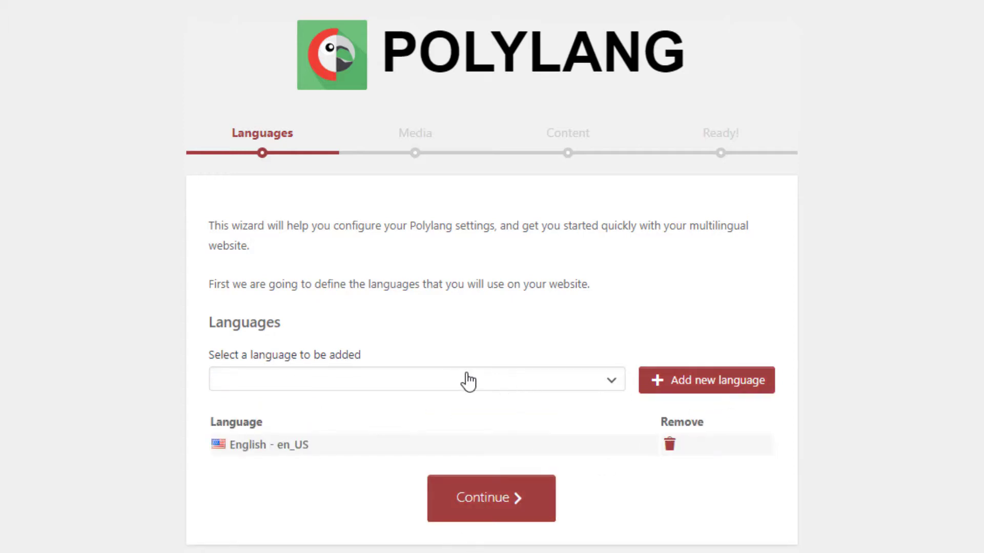
Step: Finish the remaining wizard steps, assigning English to existing content, and return to the Dashboard
left_click(503, 505)
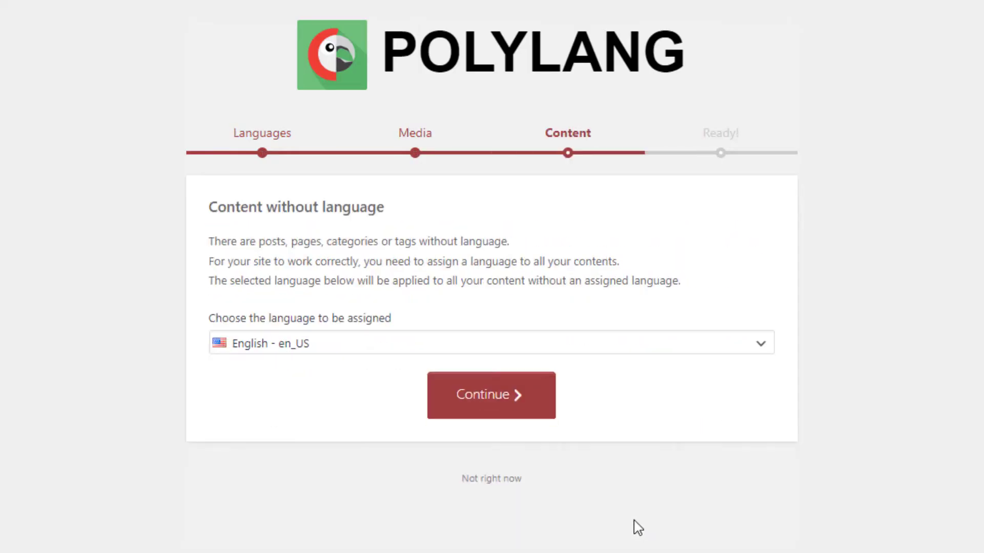
left_click(523, 395)
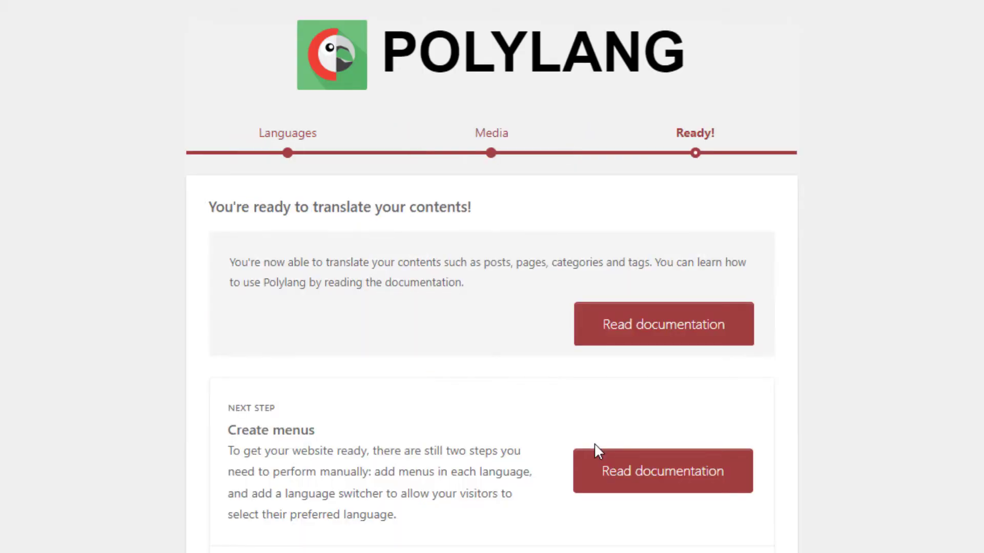
scroll(594, 450, "down", 5)
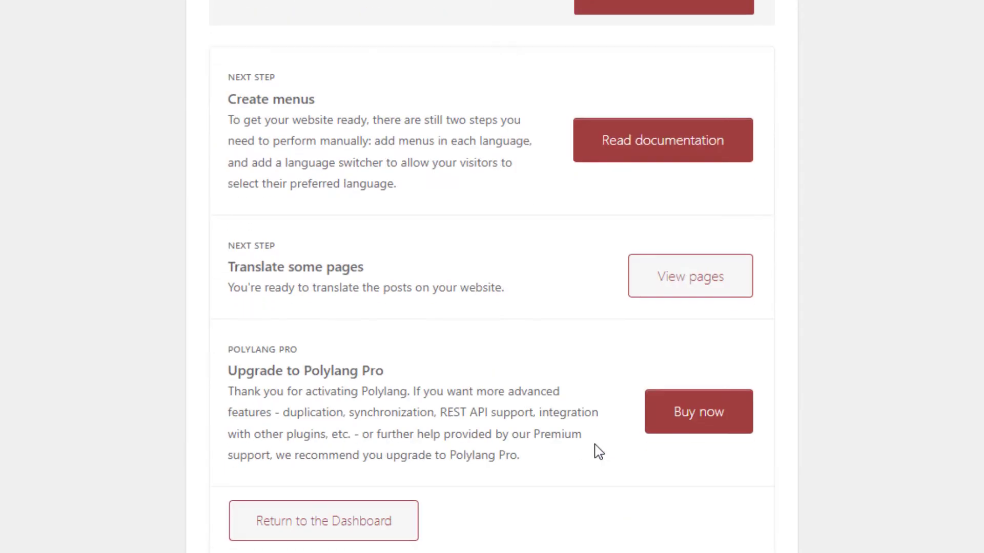
left_click(370, 545)
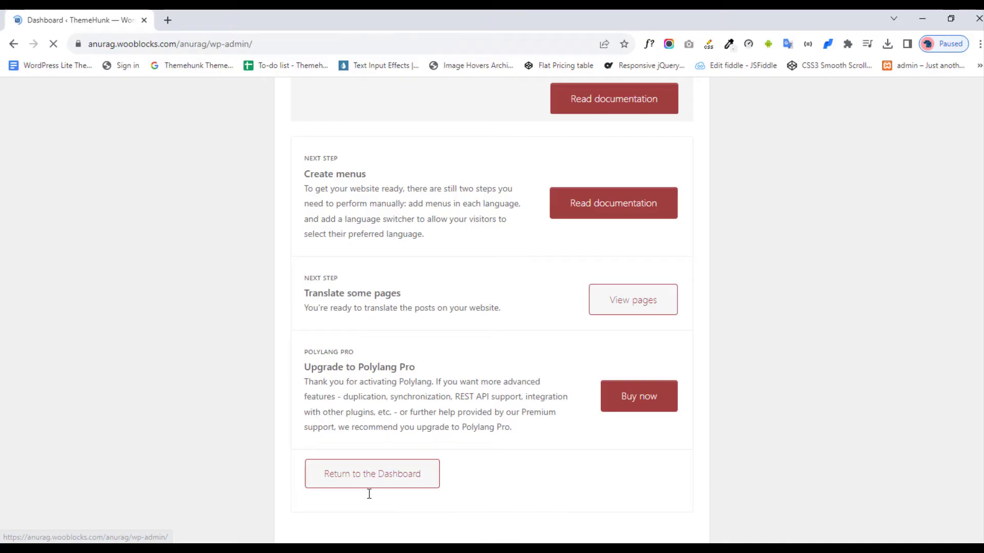
mouse_move(42, 413)
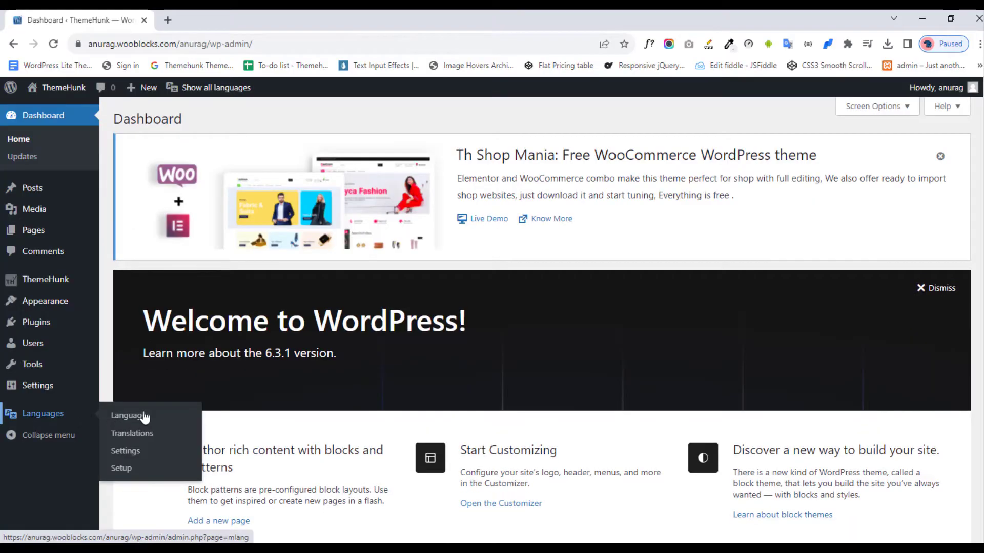
Step: Add Français - fr_CA as a site language with order 2
left_click(144, 416)
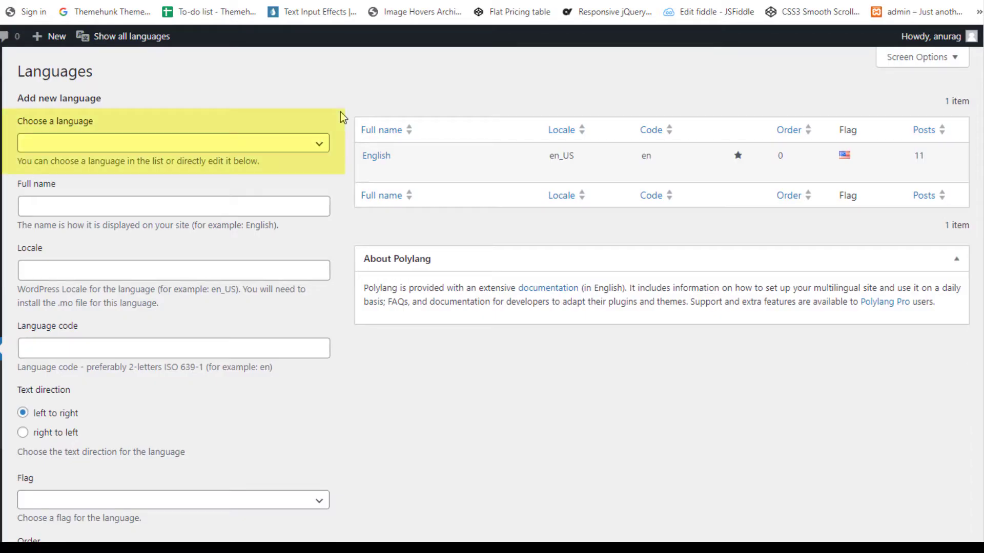
left_click(327, 143)
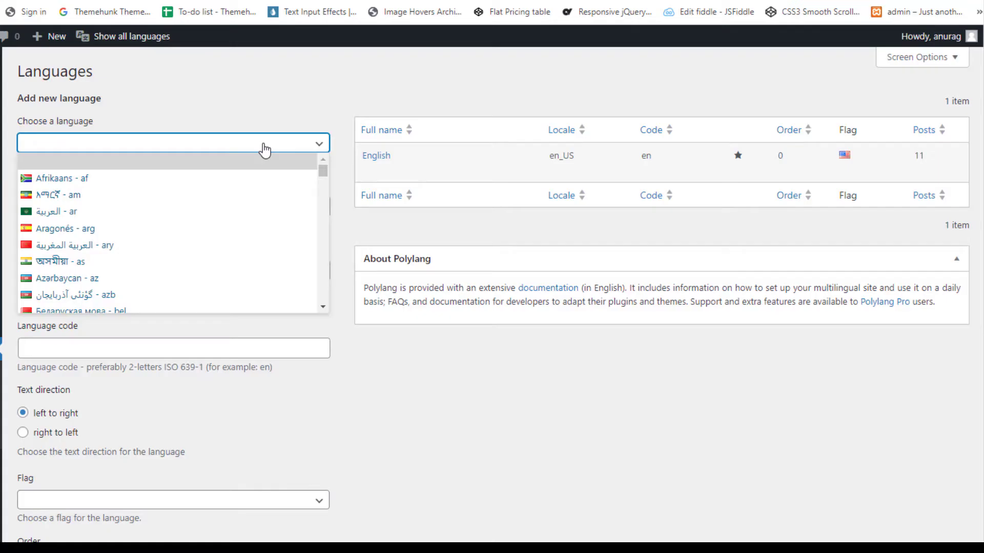
type("enn")
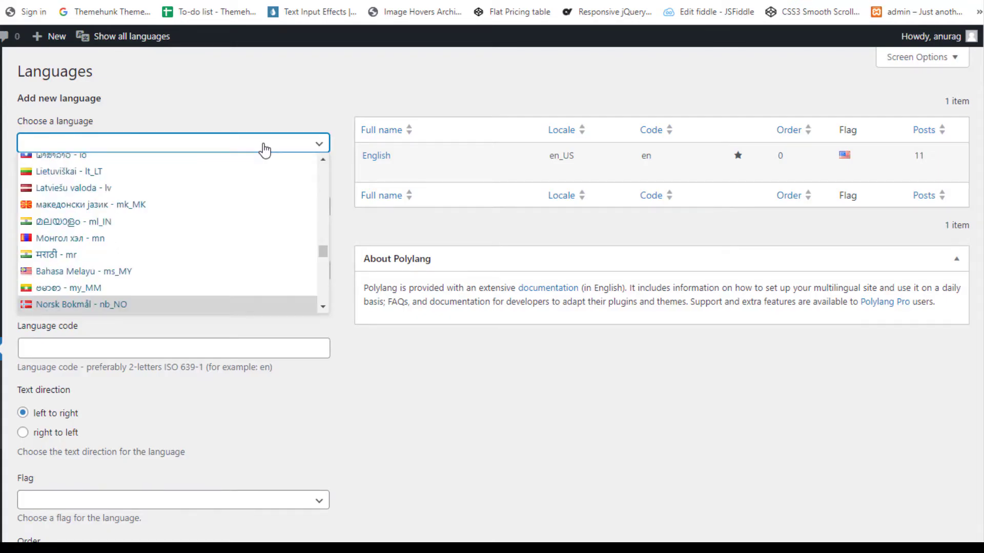
type("fe")
scroll(226, 194, "down", 3)
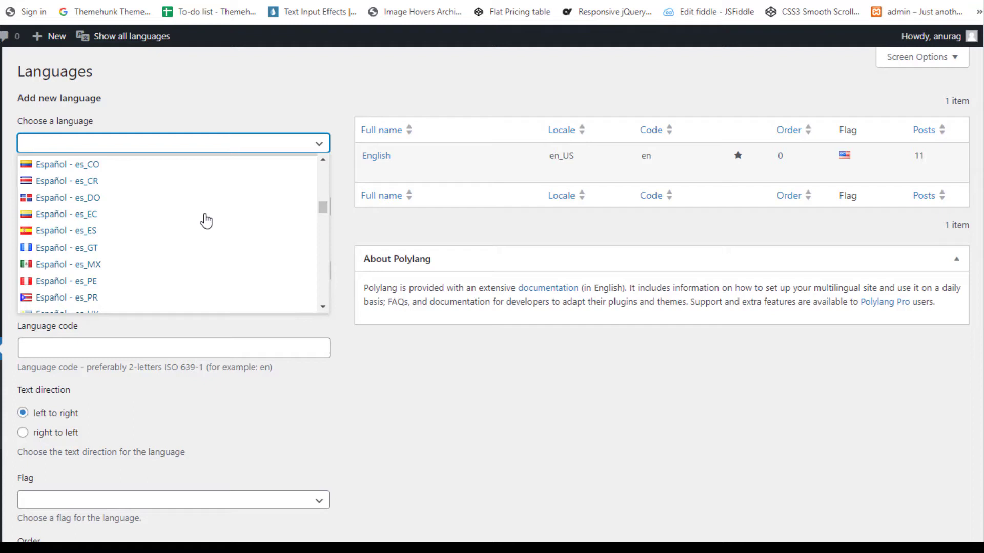
scroll(205, 220, "down", 7)
left_click(97, 182)
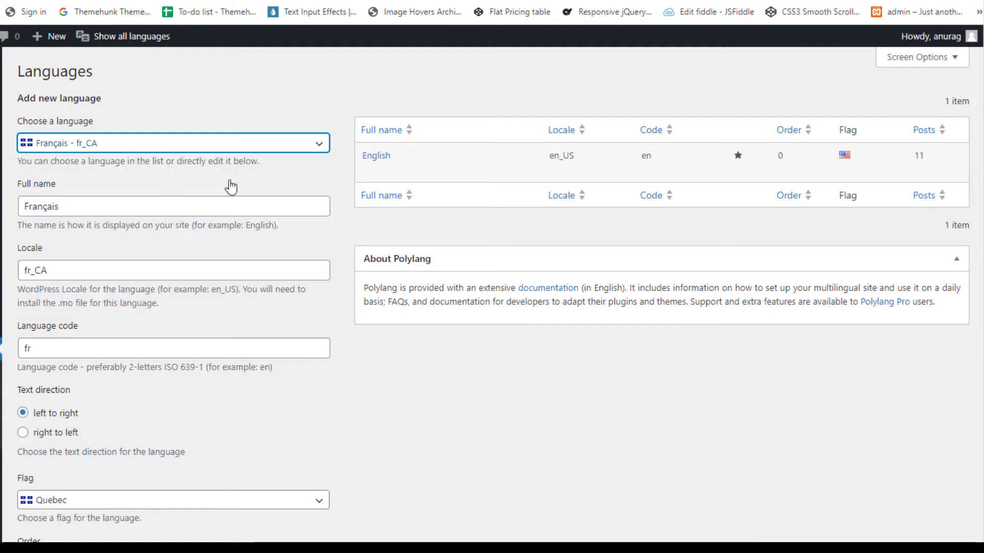
scroll(172, 512, "down", 3)
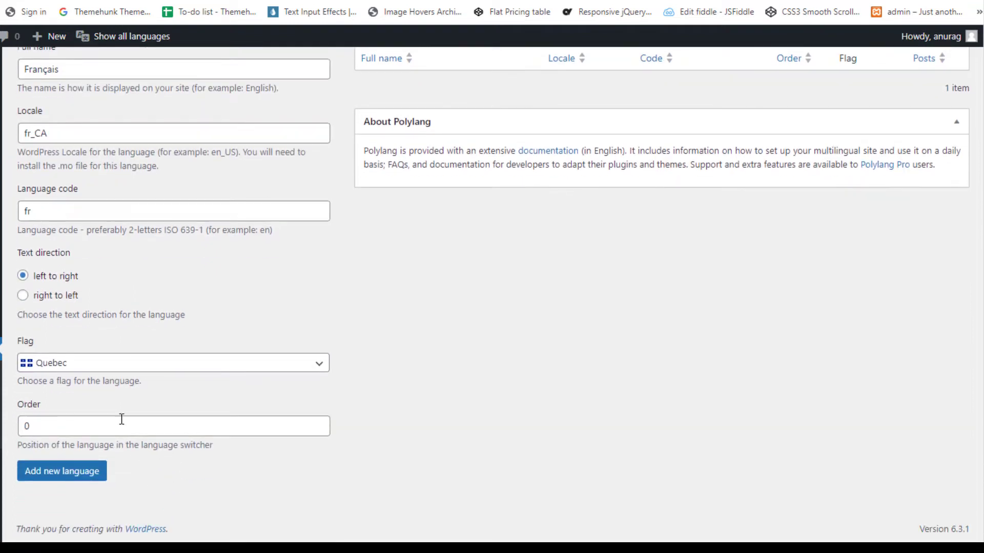
scroll(122, 417, "up", 1)
scroll(123, 424, "down", 1)
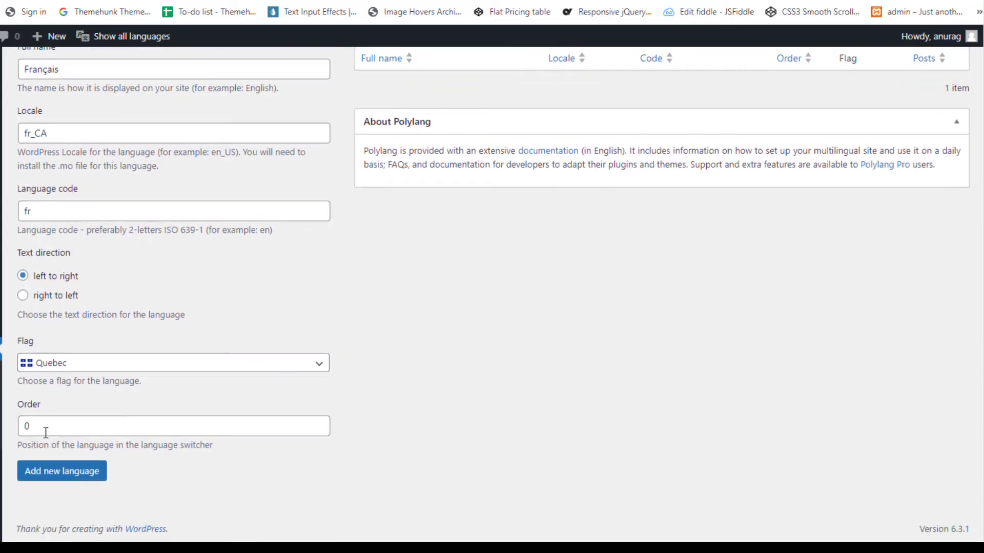
left_click(46, 433)
key("BackSpace")
type("2")
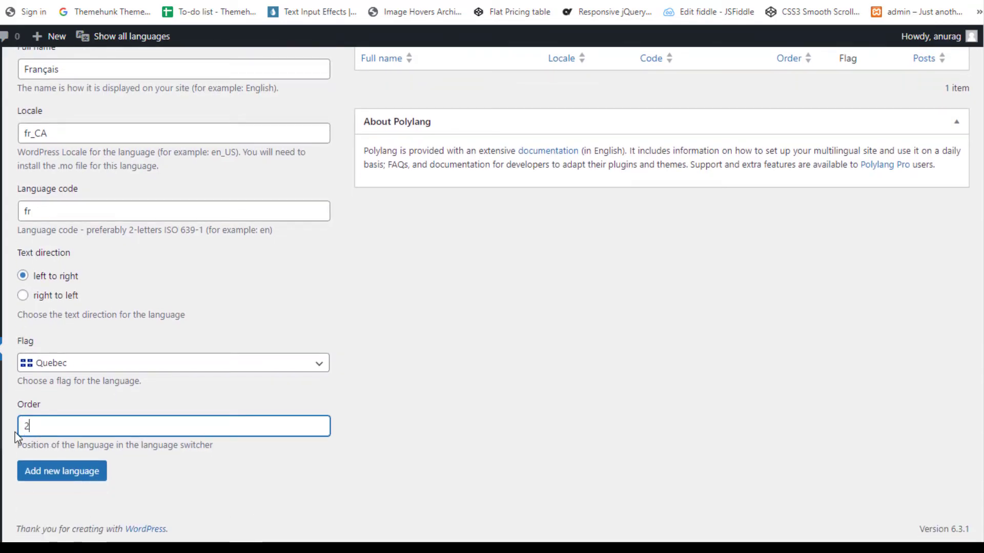
left_click(89, 475)
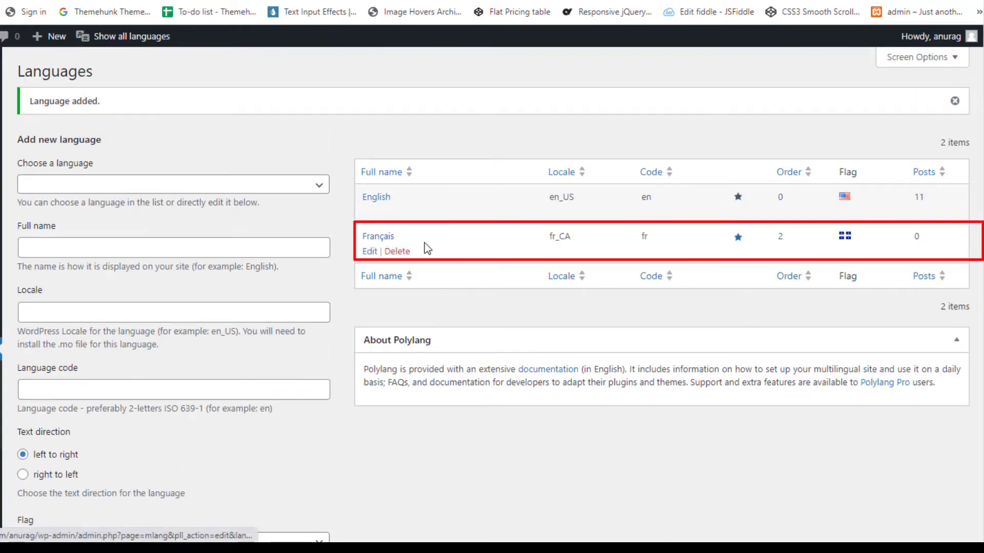
Step: Add Русский - ru_RU as a site language with order 3
left_click(59, 186)
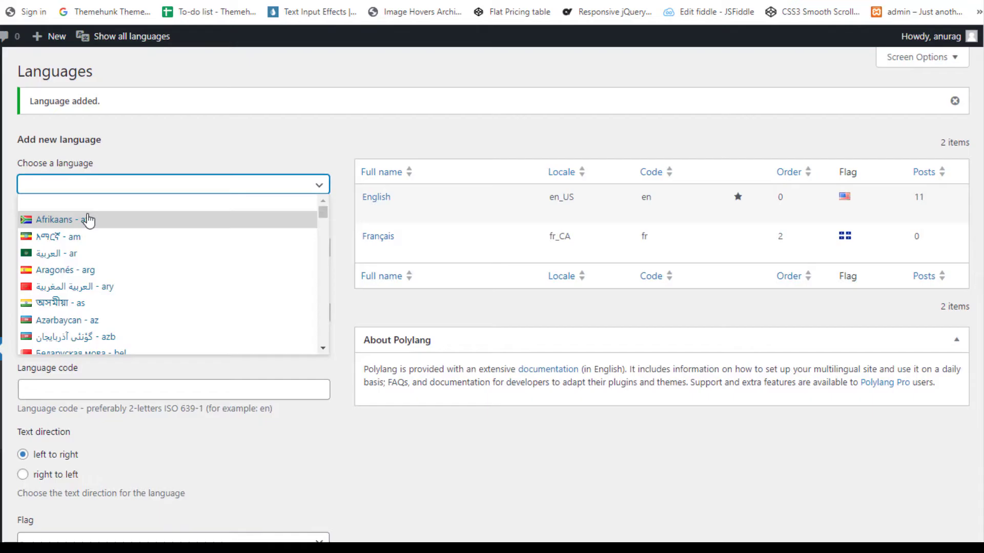
scroll(114, 180, "down", 10)
scroll(132, 314, "down", 1)
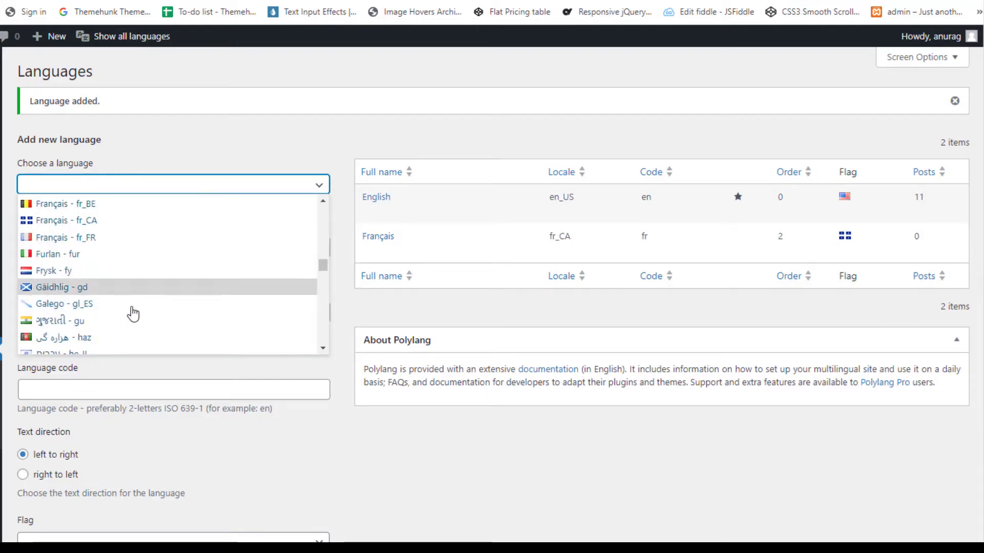
scroll(131, 297, "down", 5)
scroll(132, 290, "down", 4)
scroll(133, 292, "down", 3)
scroll(131, 292, "down", 3)
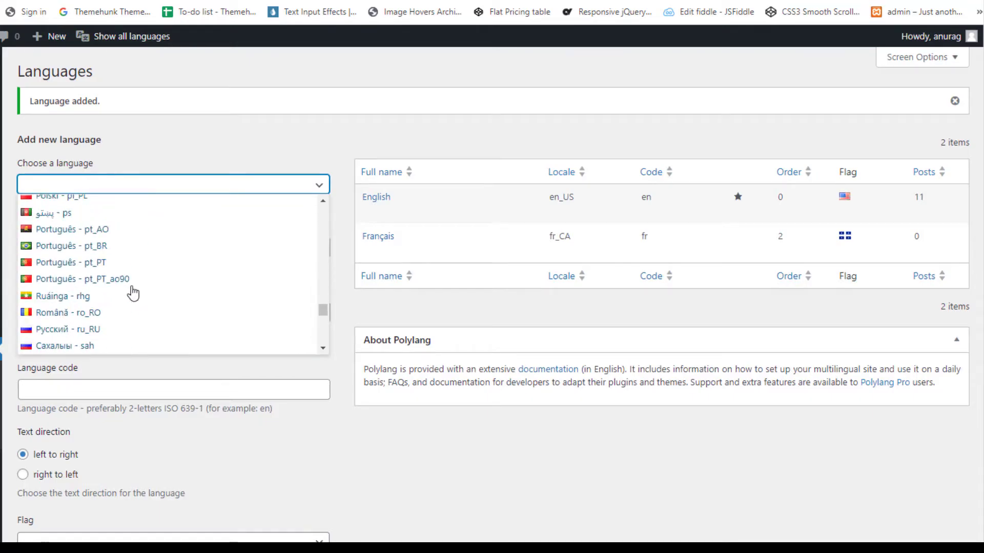
scroll(132, 292, "down", 2)
left_click(102, 256)
scroll(92, 496, "down", 1)
scroll(92, 496, "down", 2)
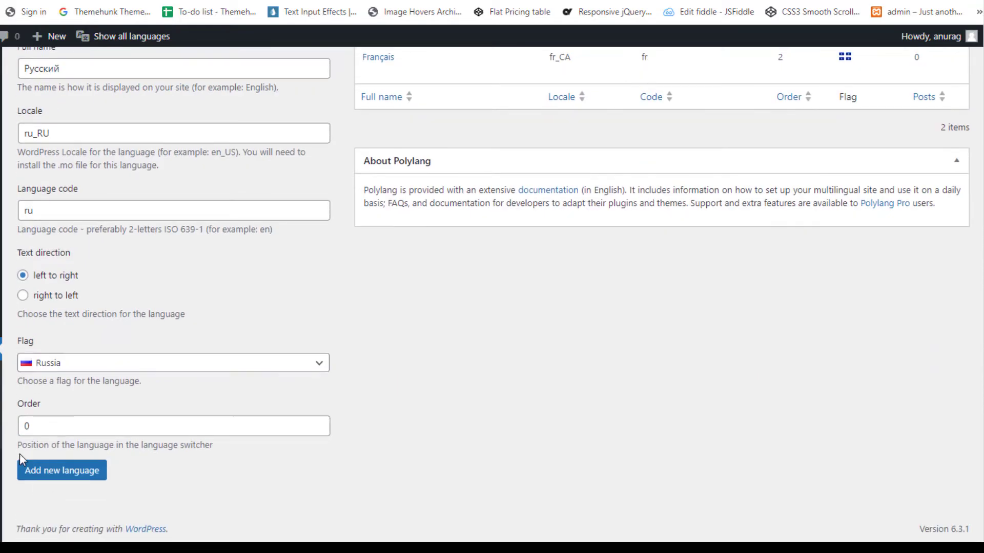
double_click(25, 426)
type("3")
left_click(62, 467)
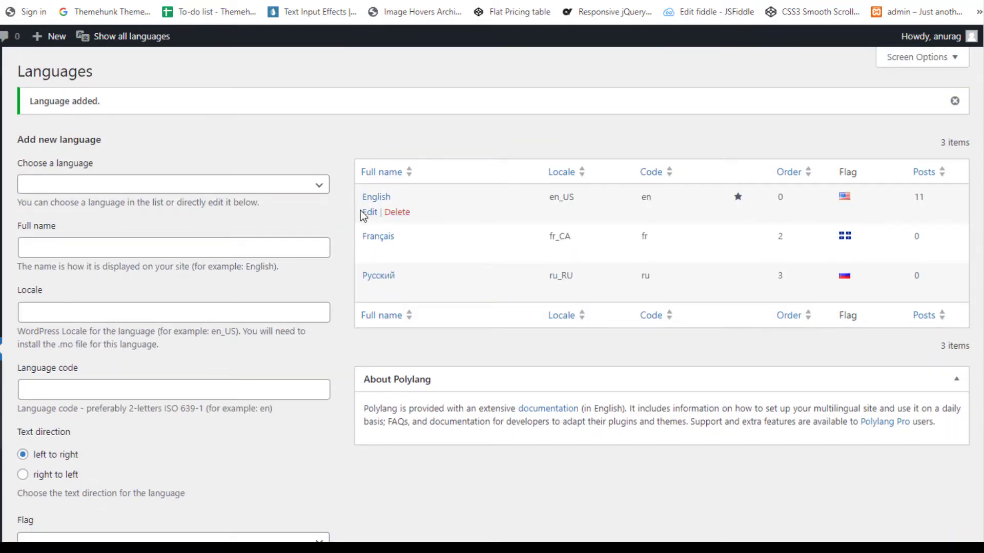
Step: Edit the English language, check its order, and update its settings
left_click(367, 212)
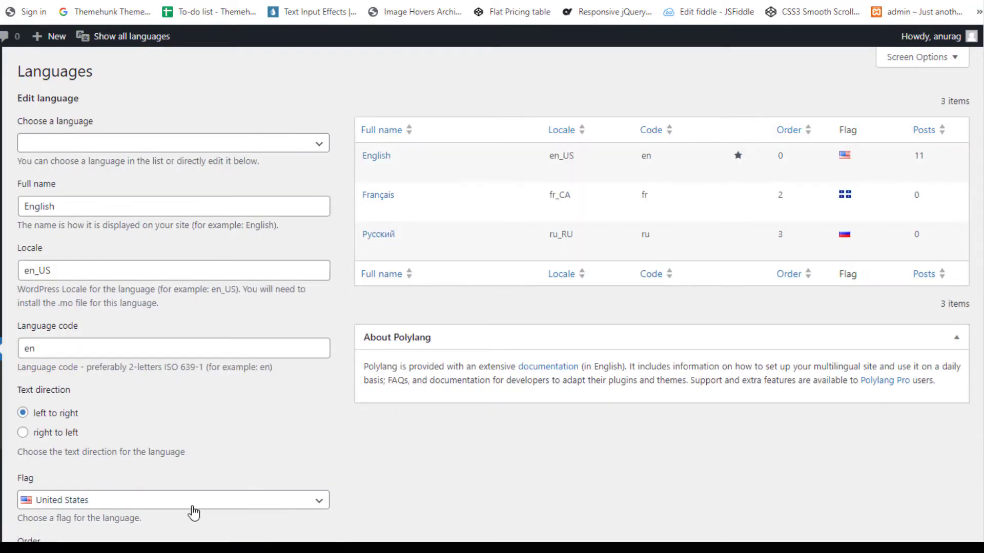
scroll(114, 505, "down", 3)
left_click(28, 427)
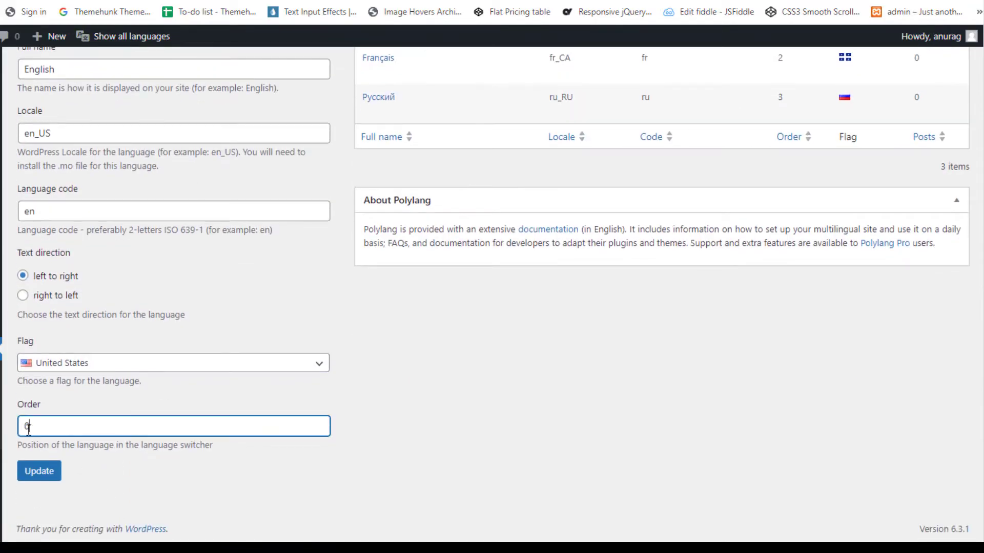
left_click(40, 471)
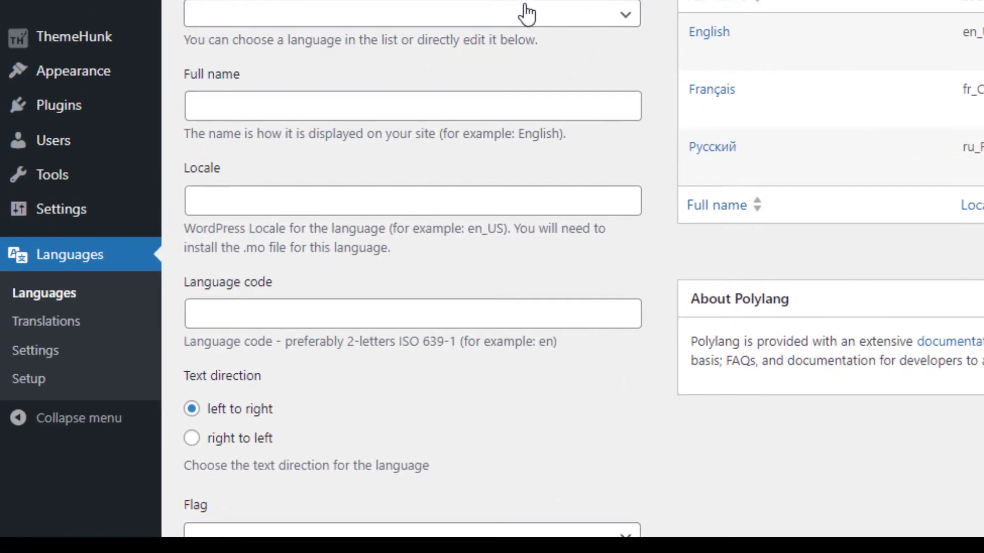
Step: Translate the site title to ThemeHunk_EN, ThemeHunk_FR and ThemeHunk_RS and save
left_click(97, 328)
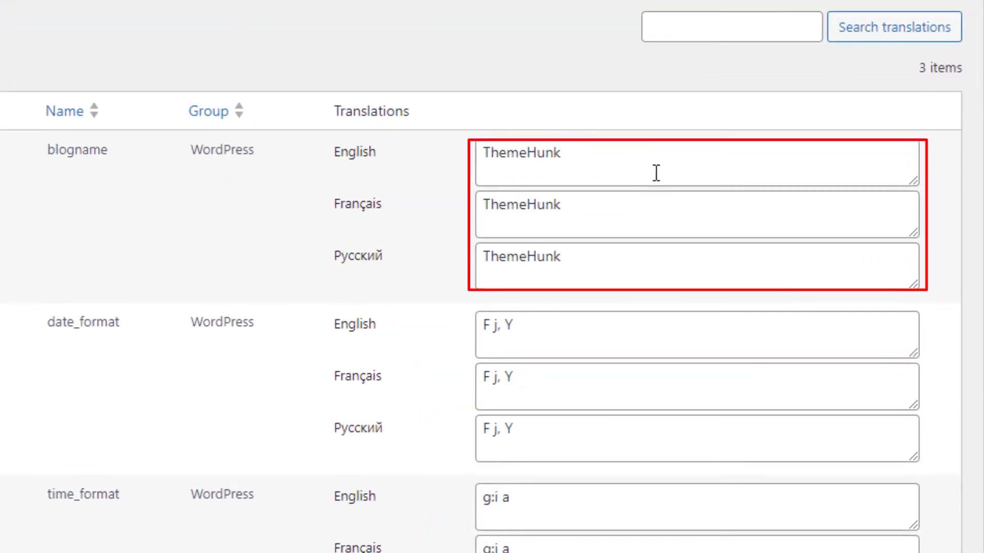
left_click(653, 170)
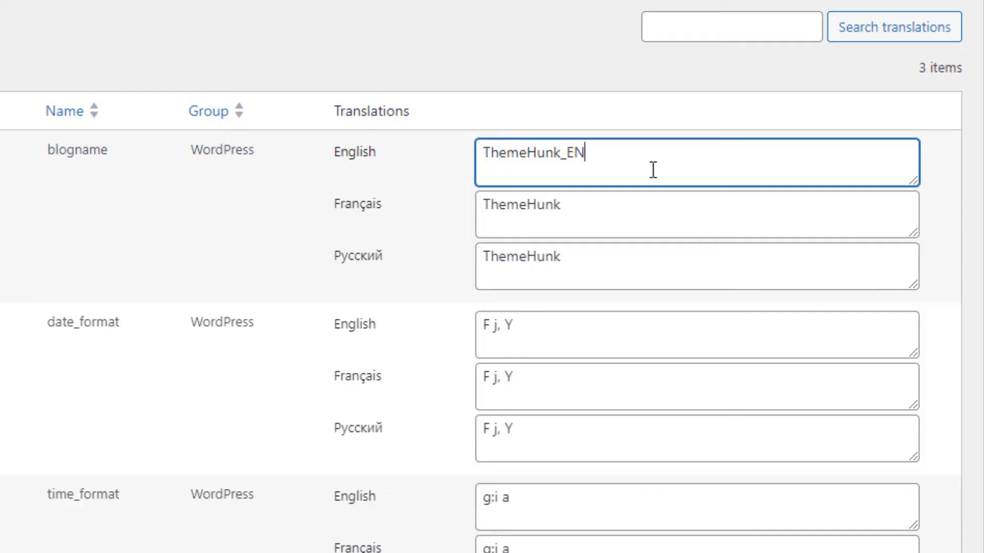
left_click(653, 216)
type("_FR")
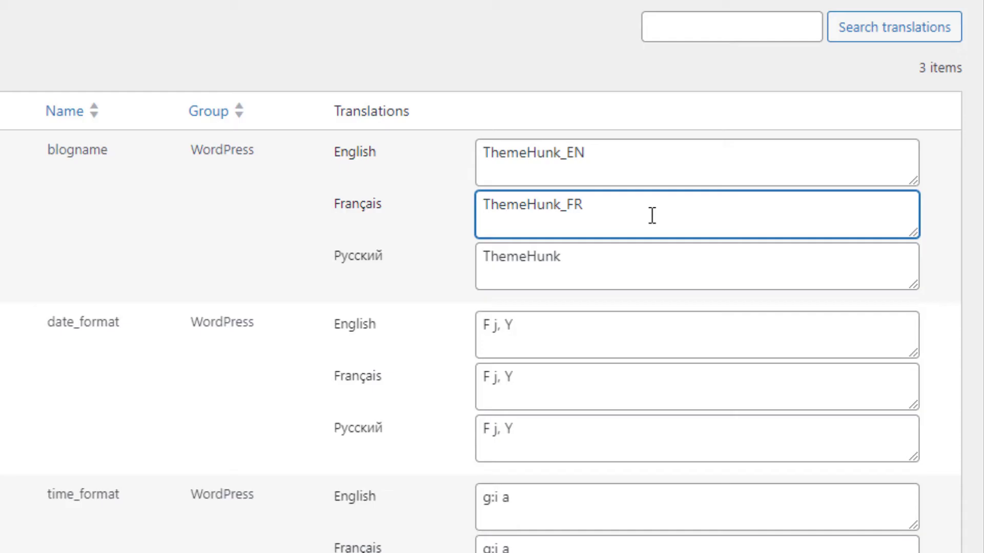
left_click(653, 260)
type("_R")
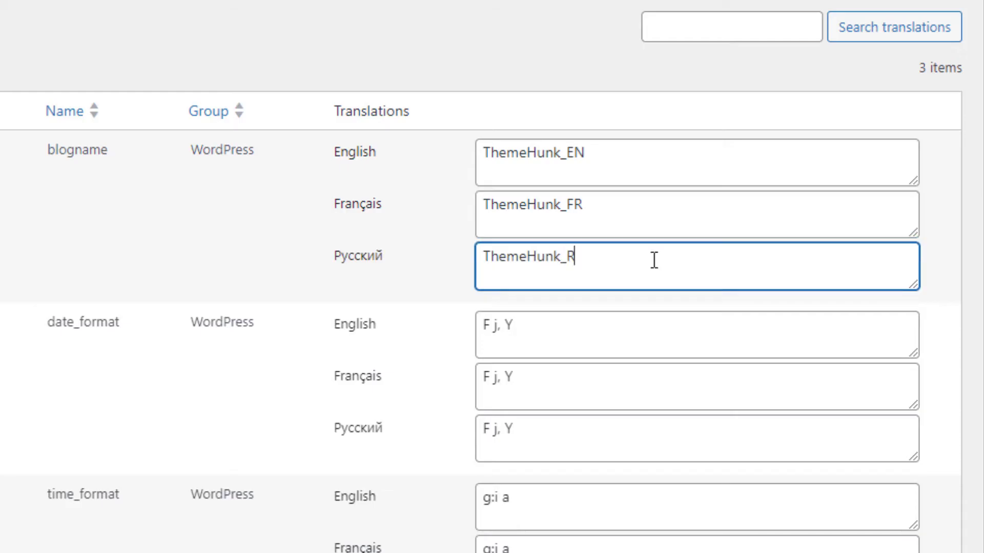
type("S")
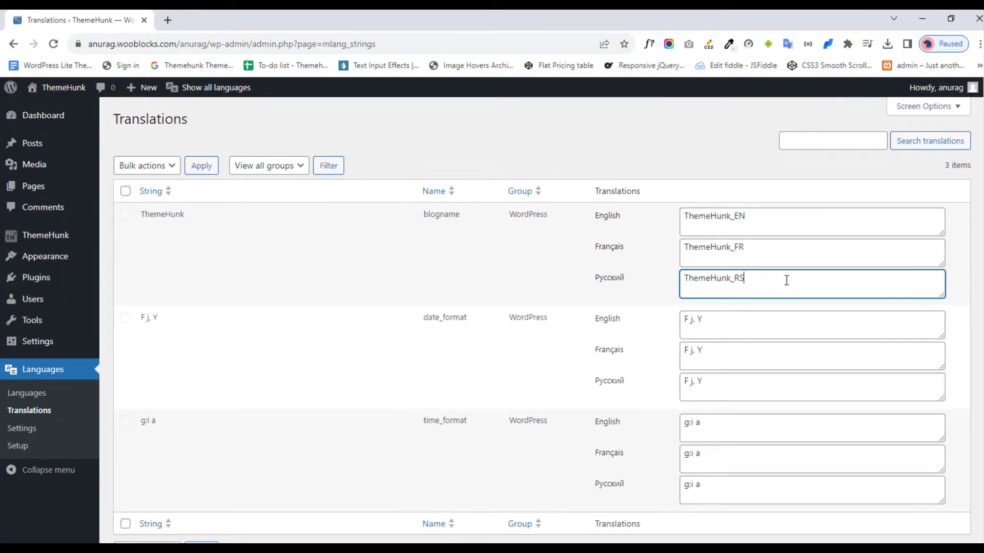
scroll(767, 299, "down", 3)
left_click(143, 472)
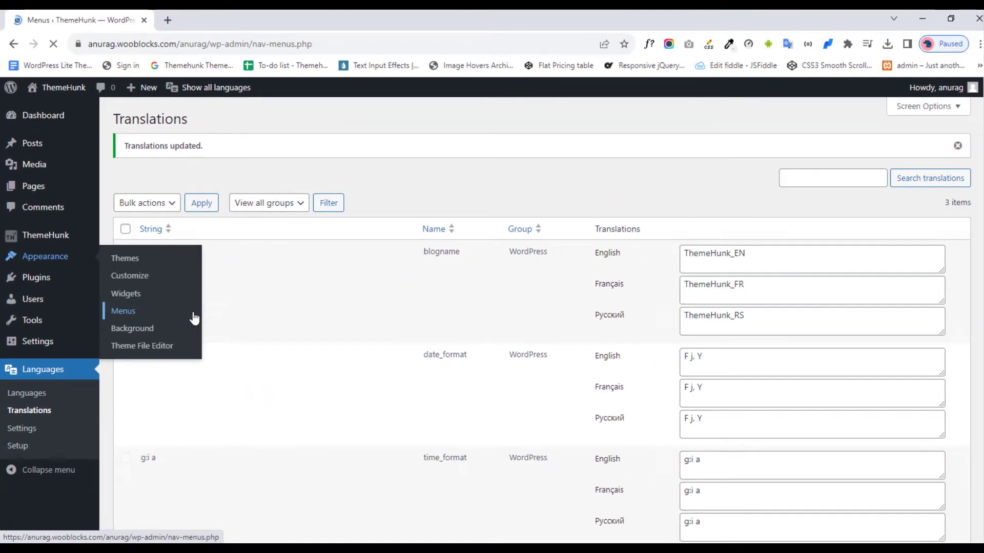
Step: In Appearance > Menus, confirm the Language switcher screen option and view the Home, Checkout and Languages items
left_click(560, 391)
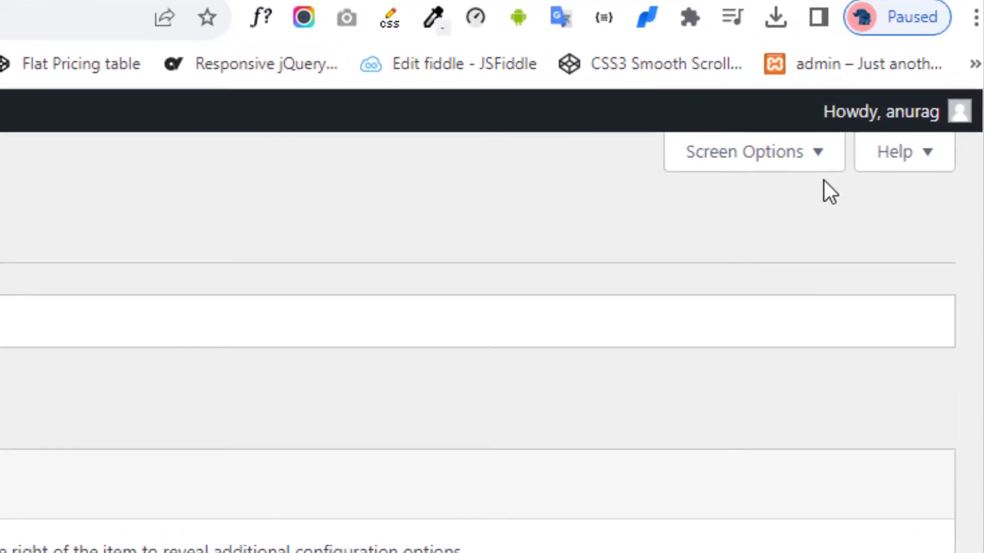
left_click(812, 157)
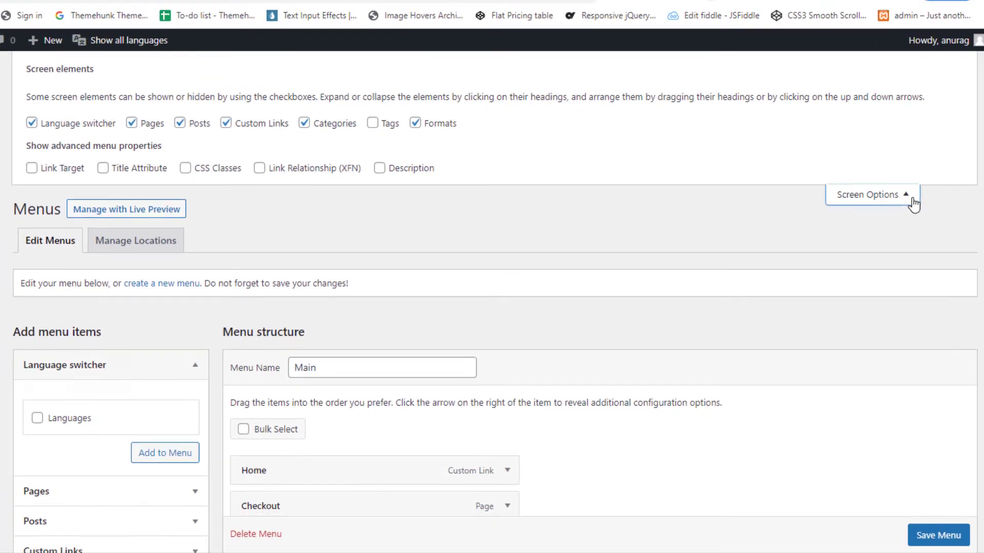
scroll(389, 250, "down", 3)
scroll(389, 250, "down", 2)
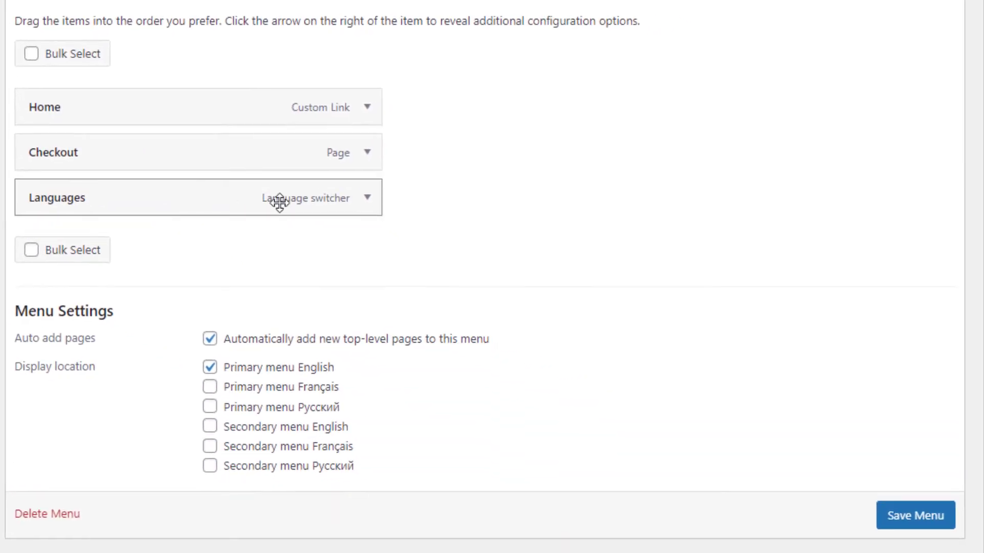
Step: Set the Languages menu item to a dropdown showing flags without language names
left_click(368, 199)
left_click(373, 208)
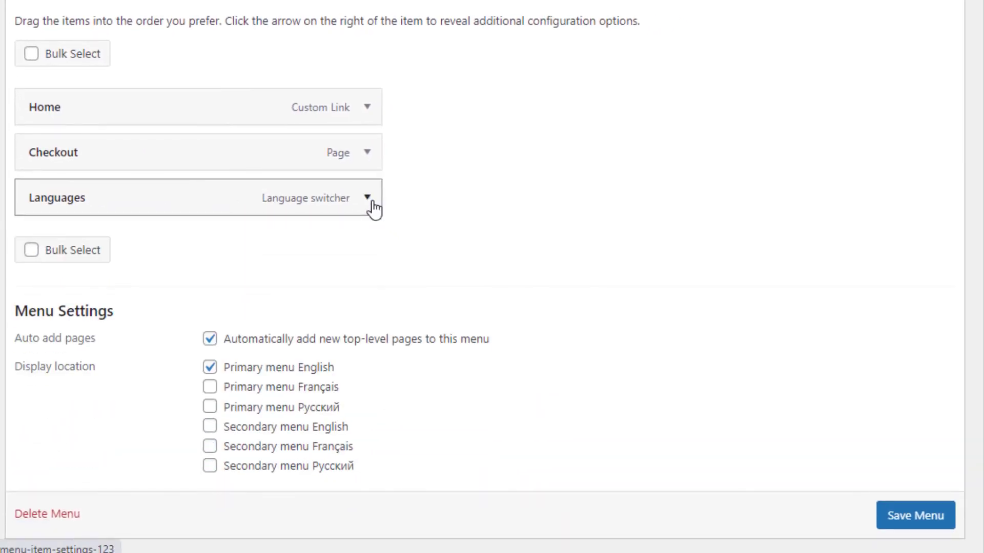
left_click(372, 205)
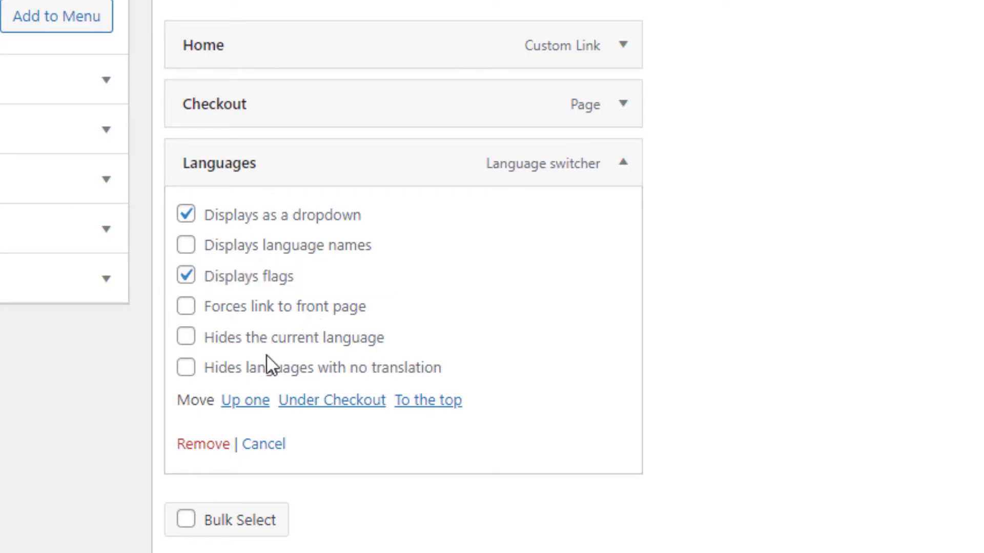
left_click(187, 275)
left_click(188, 252)
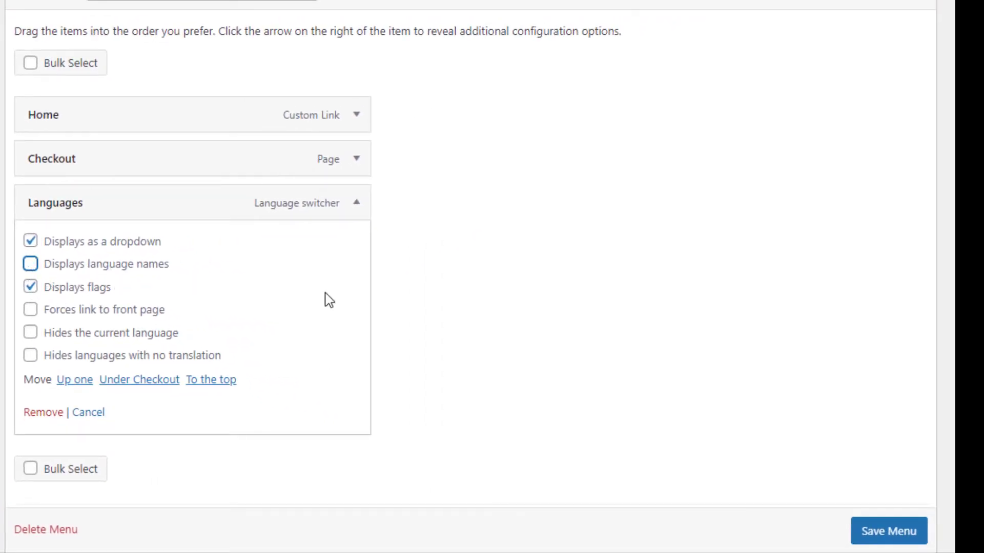
left_click(353, 207)
Step: Save the Main menu for the primary menu locations
scroll(307, 271, "down", 1)
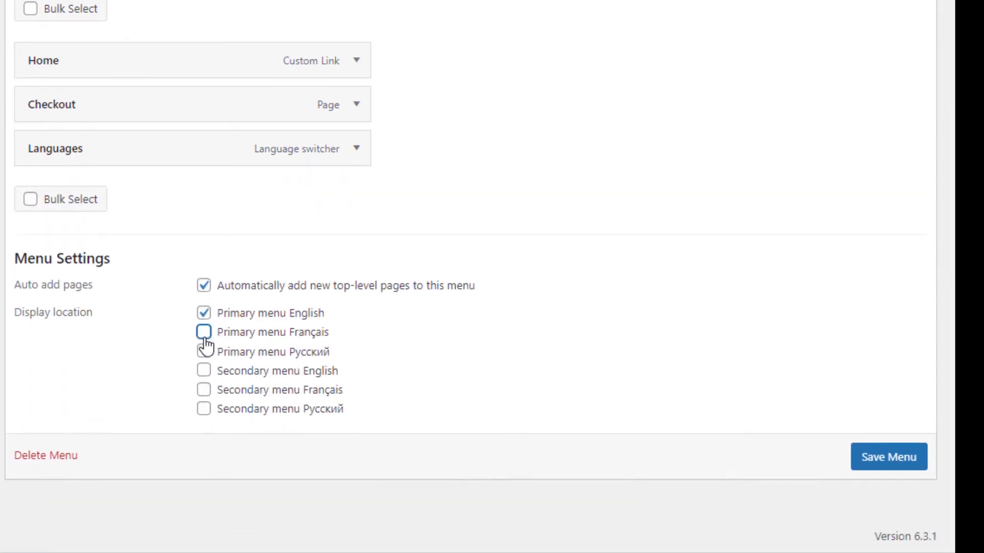
scroll(584, 406, "up", 4)
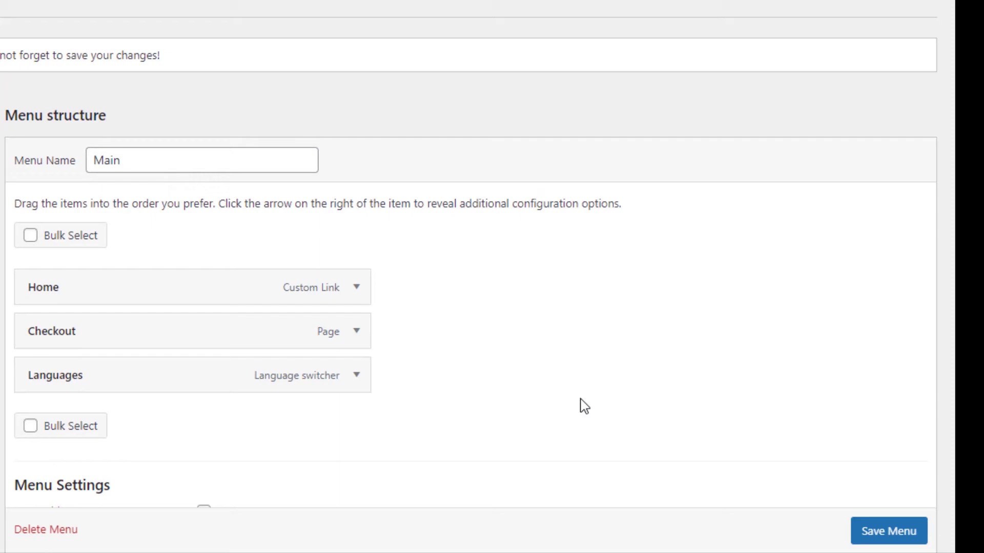
scroll(902, 544, "down", 1)
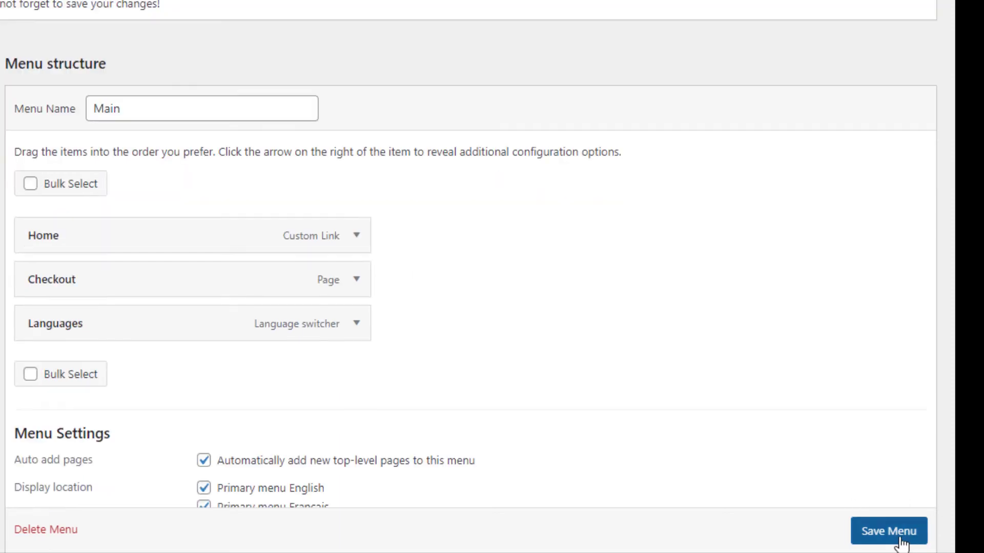
left_click(902, 544)
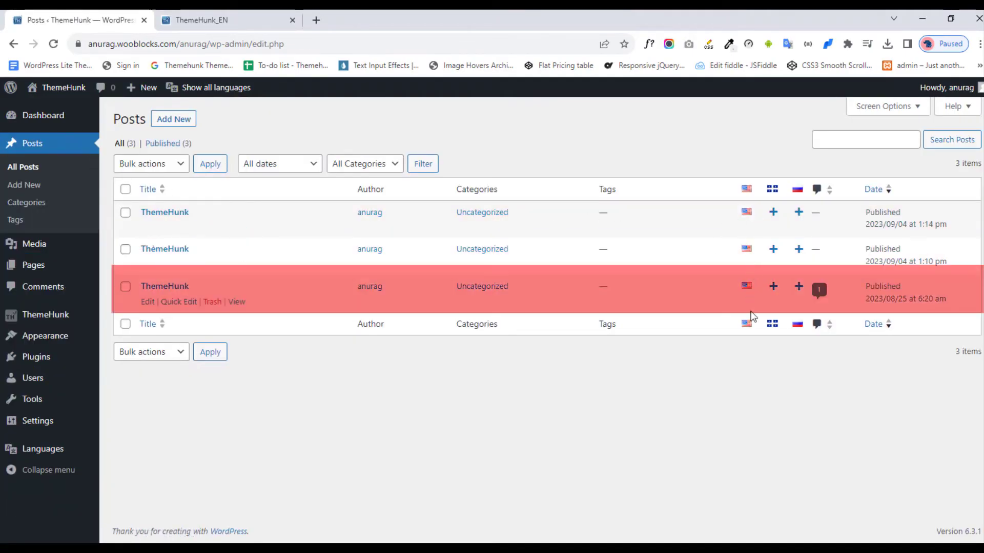
Step: Assign the newest ThemeHunk post to Русский
left_click(154, 213)
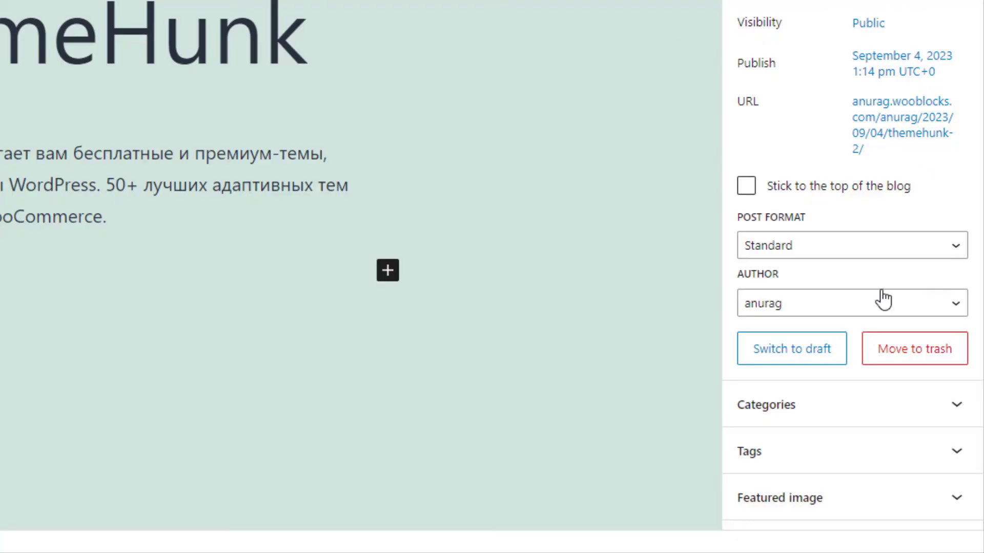
scroll(883, 300, "down", 5)
left_click(829, 389)
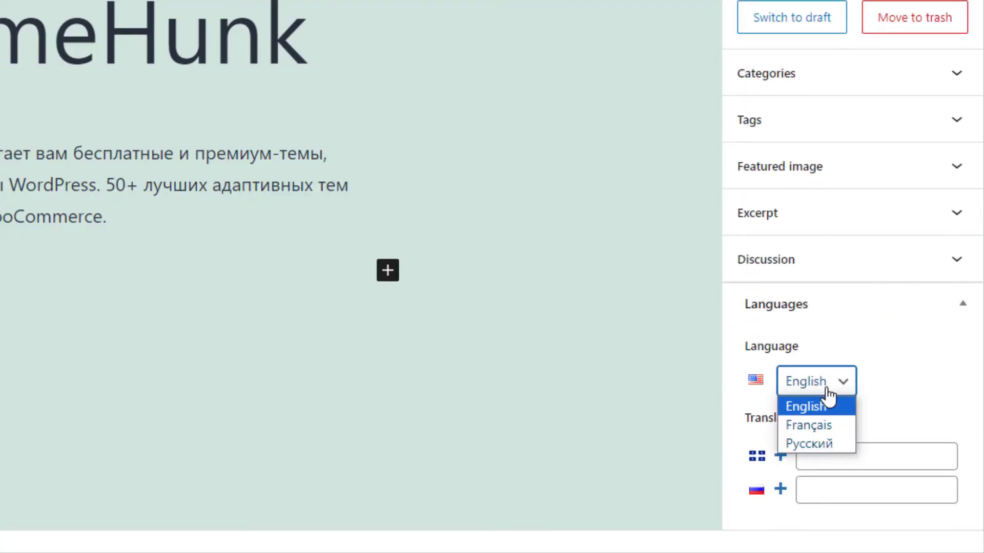
left_click(821, 444)
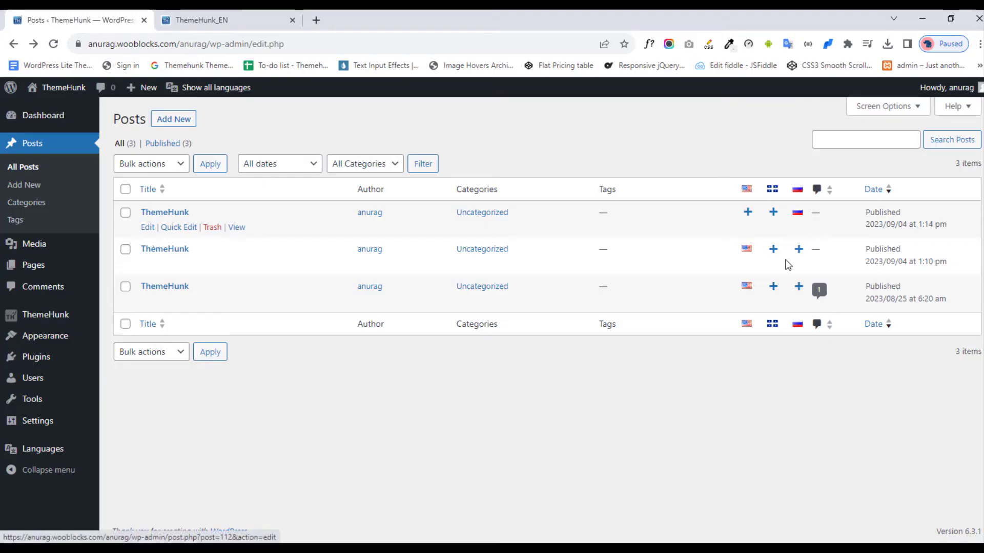
Step: Assign the ThèmeHunk post to Français and refresh the posts list
left_click(174, 249)
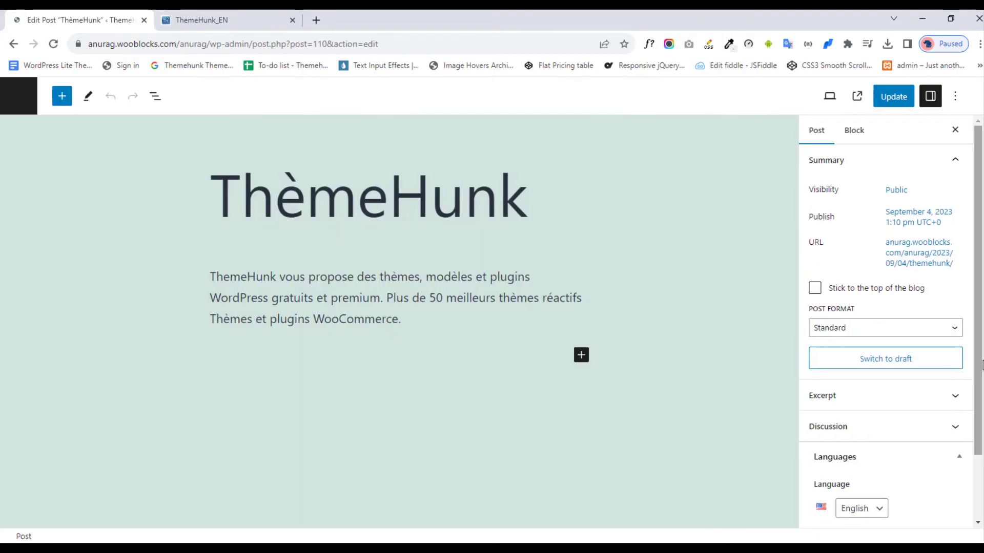
scroll(890, 282, "down", 3)
scroll(890, 281, "down", 2)
left_click(883, 430)
left_click(875, 461)
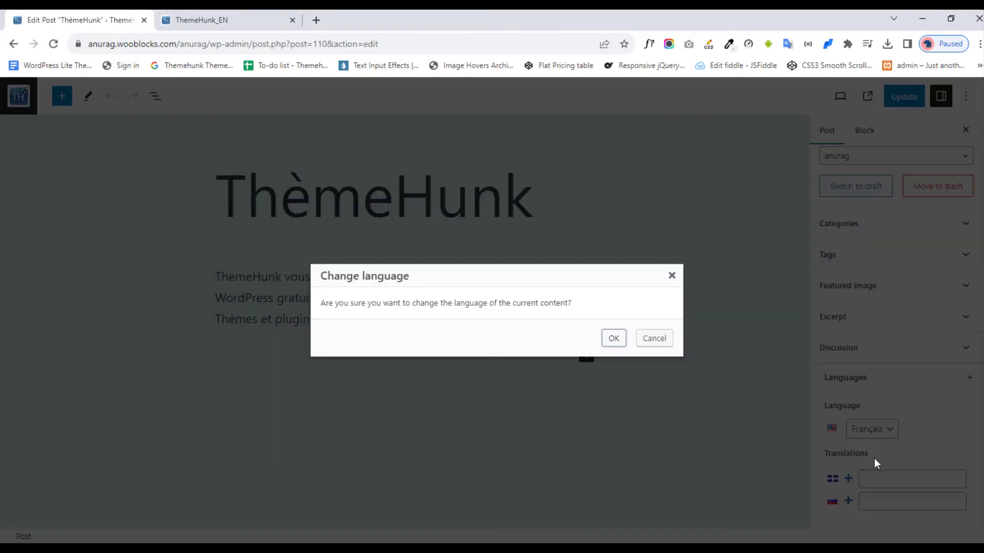
left_click(614, 339)
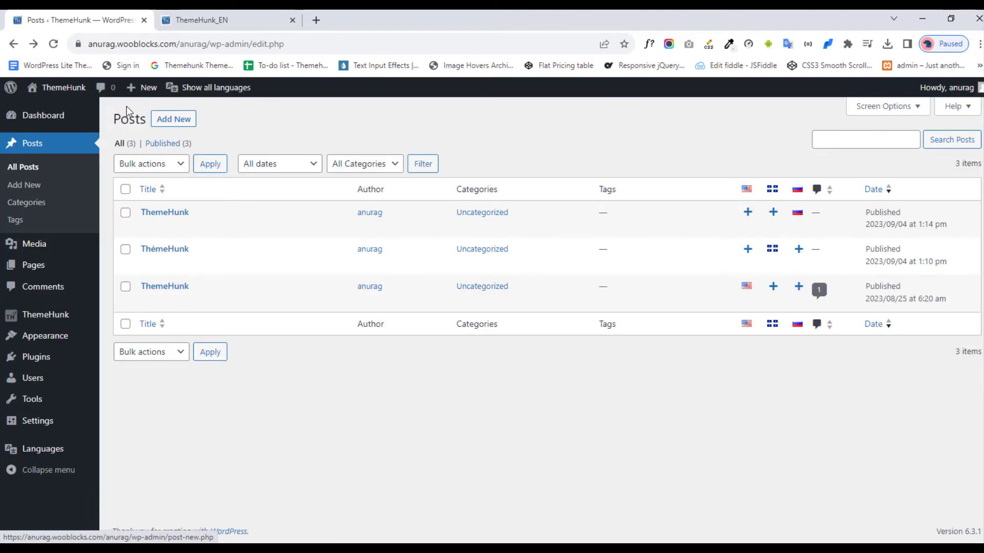
left_click(54, 43)
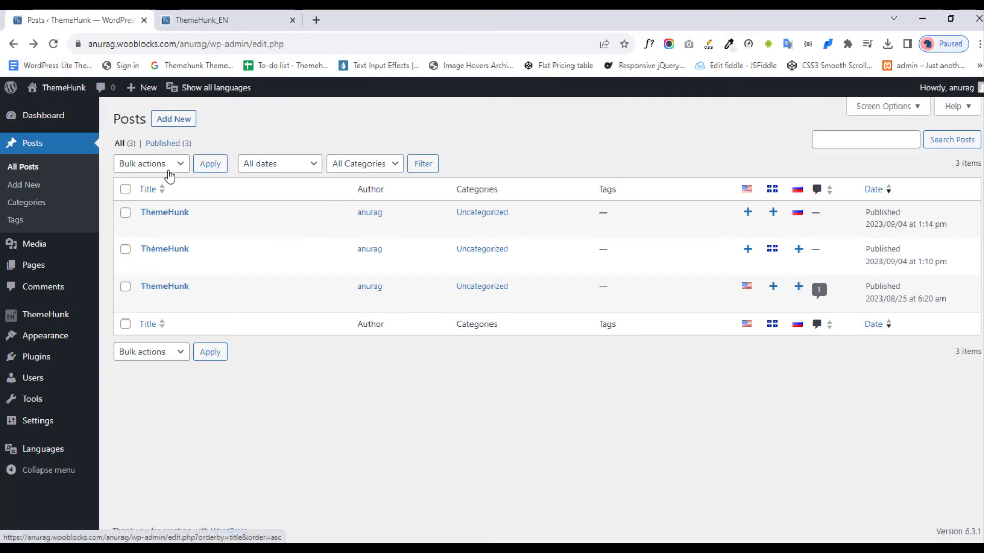
Step: Reload the site's front-end homepage to see the updates
left_click(174, 12)
left_click(53, 43)
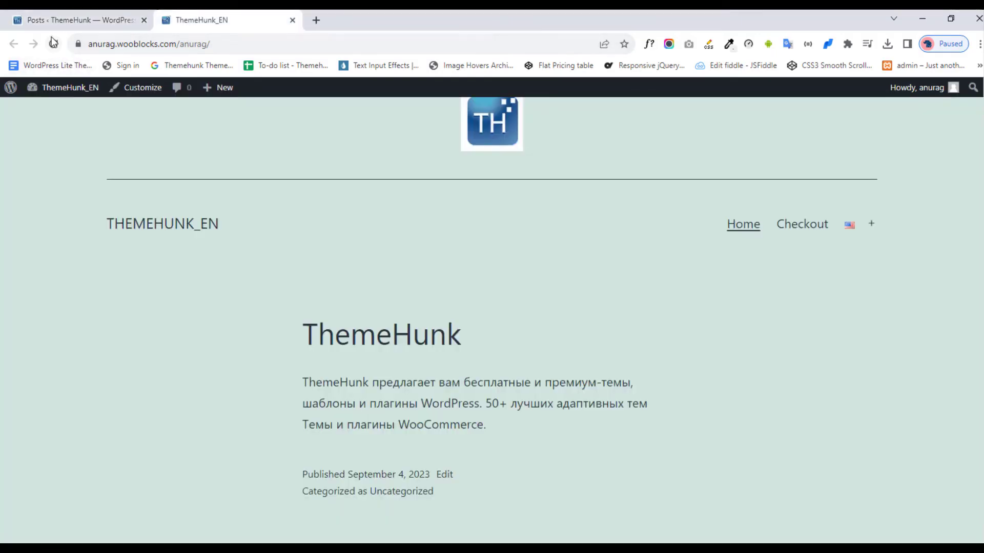
scroll(730, 389, "down", 1)
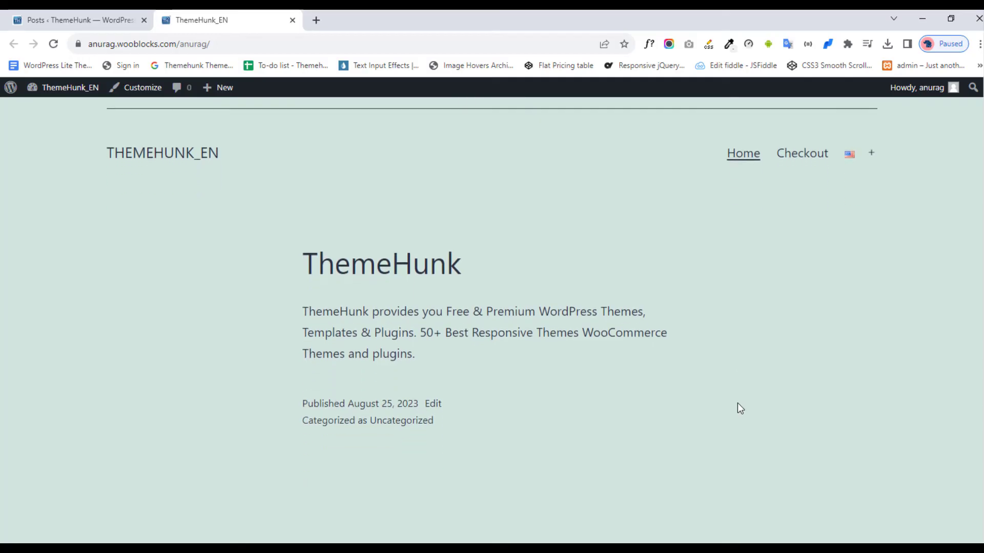
scroll(737, 403, "up", 2)
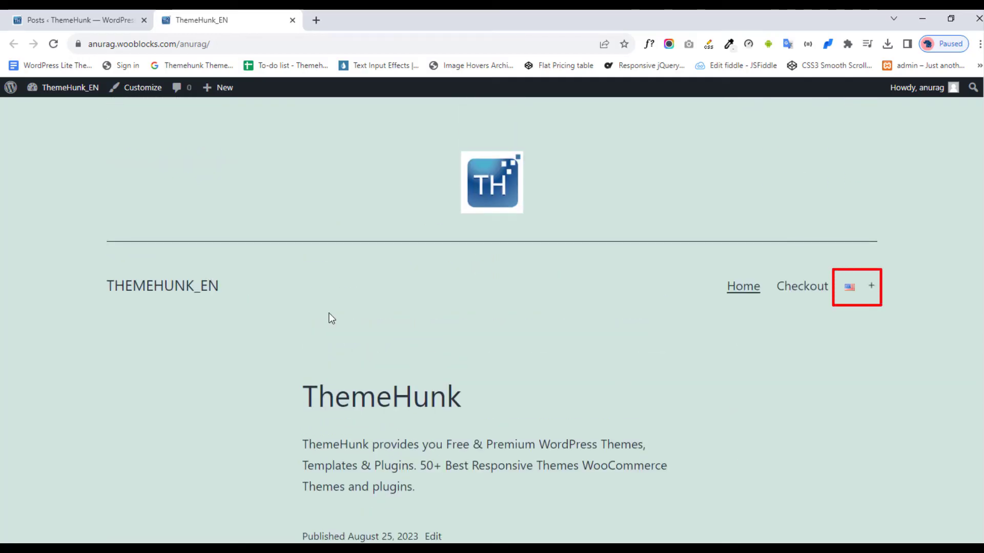
Step: Use the menu's flag dropdown to view the French, Russian, then English versions
left_click(870, 286)
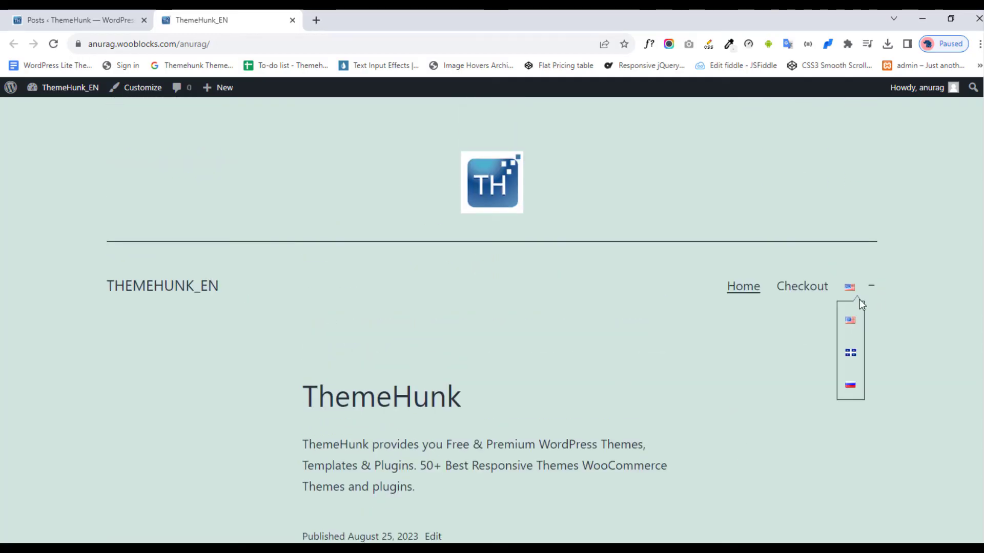
left_click(853, 355)
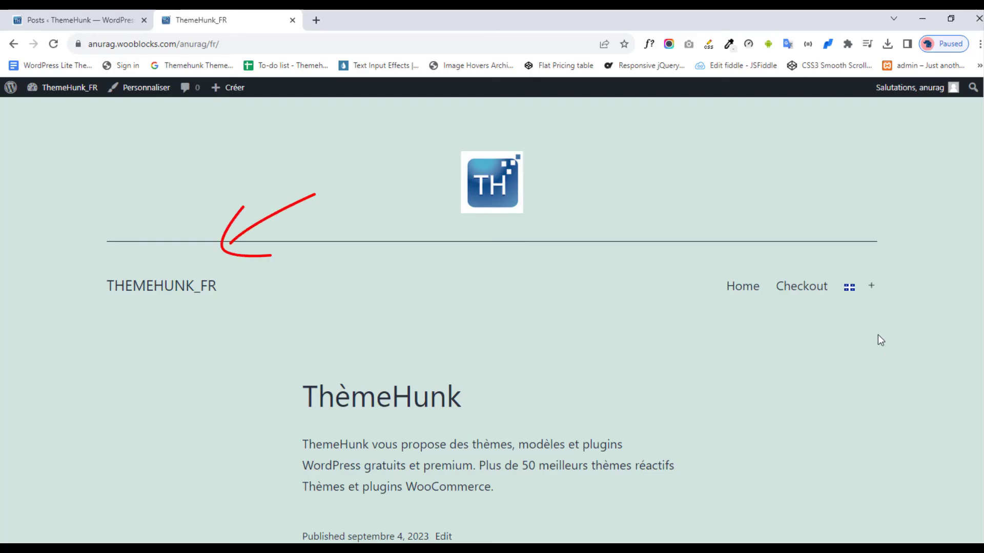
left_click(870, 286)
left_click(852, 386)
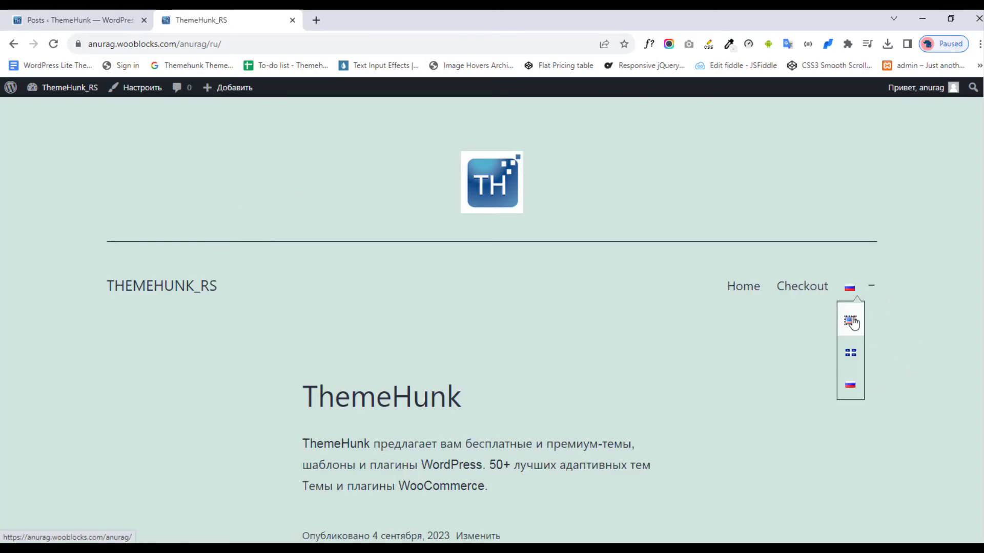
left_click(850, 321)
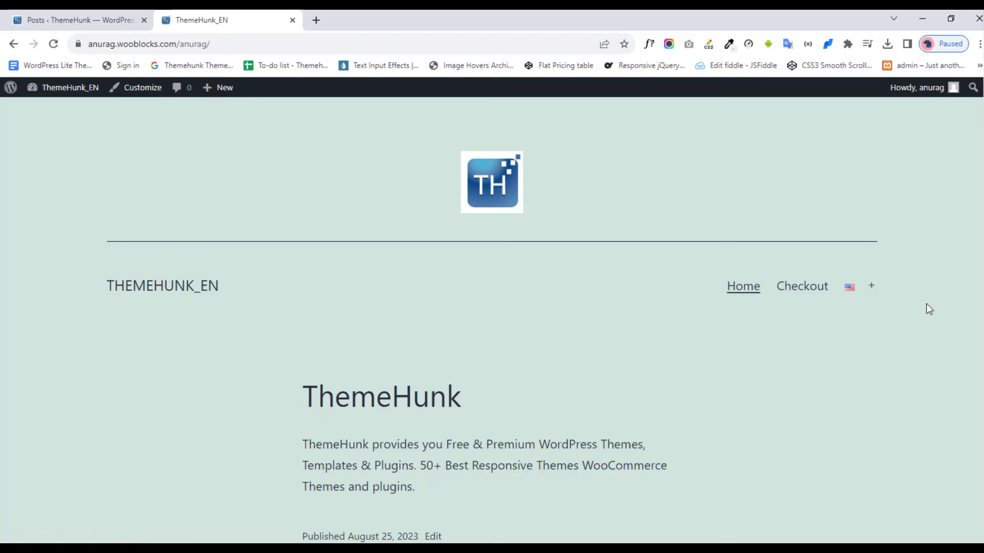